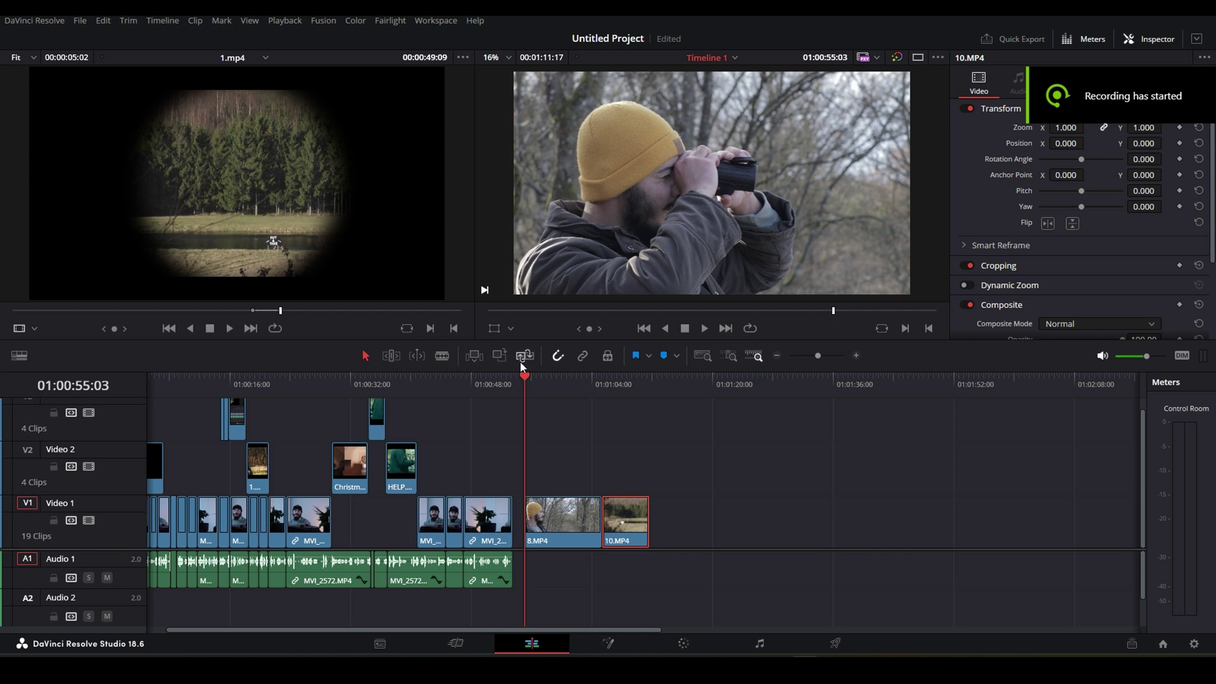
Scrub through 8.MP4 and 10.MP4 to find the cut point in the binocular-raising clip.
drag(556, 387, 583, 396)
click(588, 385)
click(544, 390)
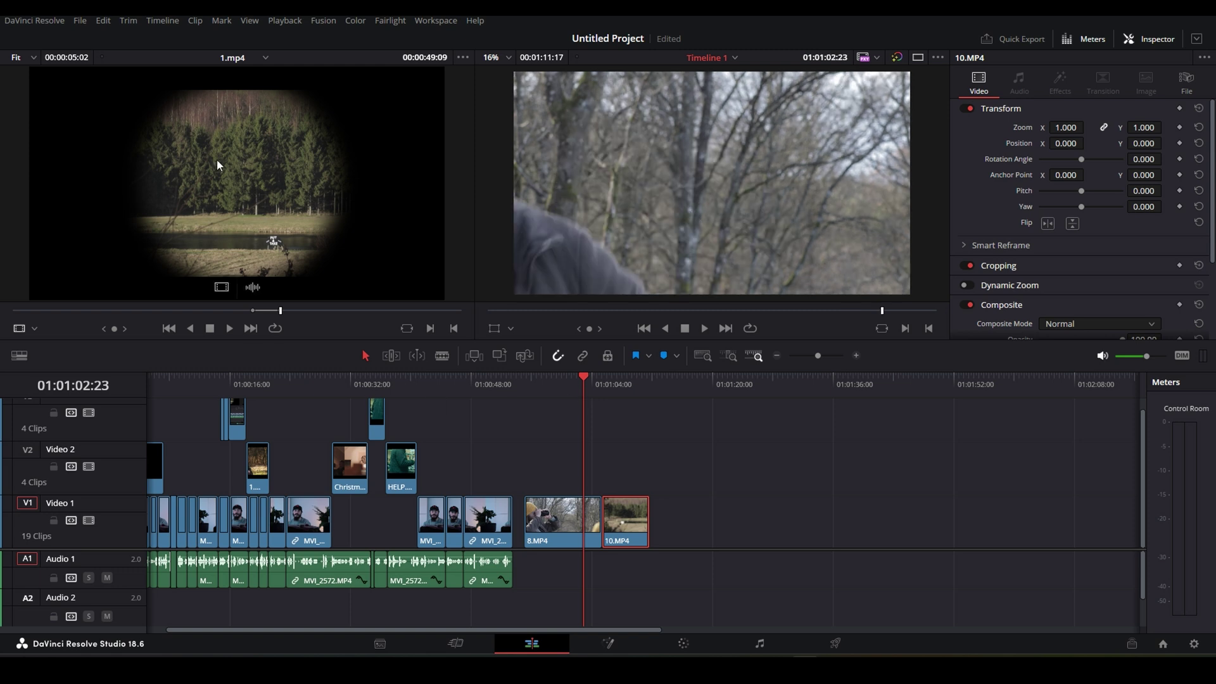
click(550, 381)
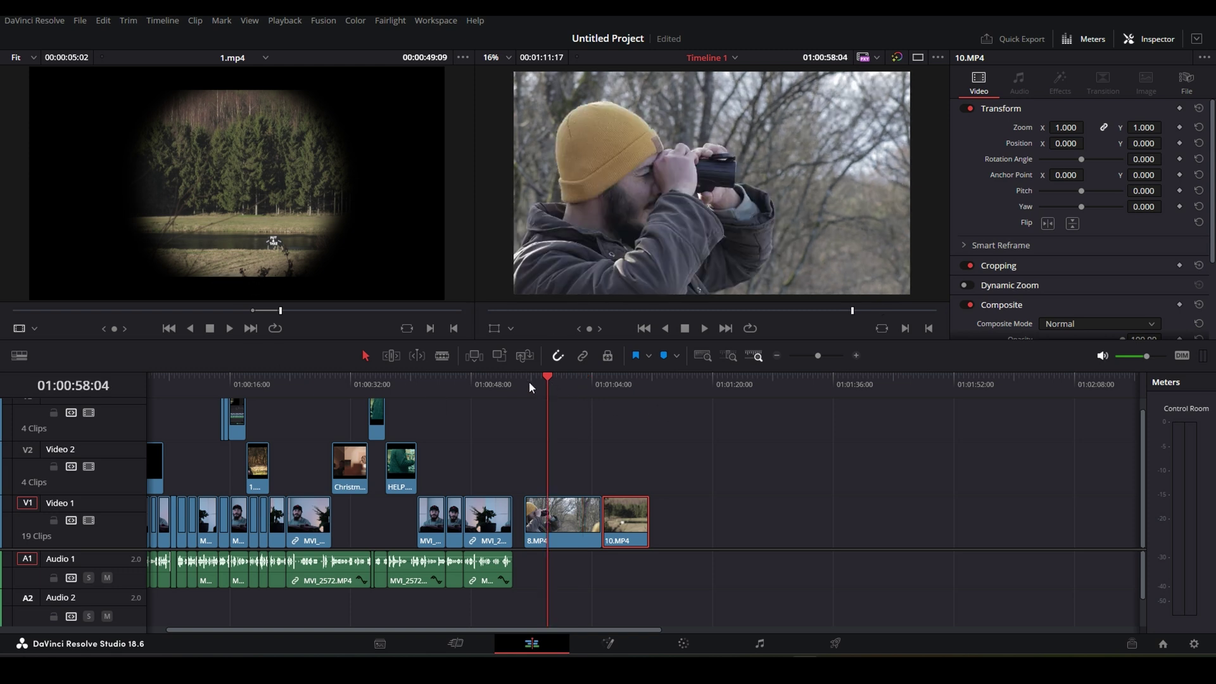
click(551, 384)
click(573, 504)
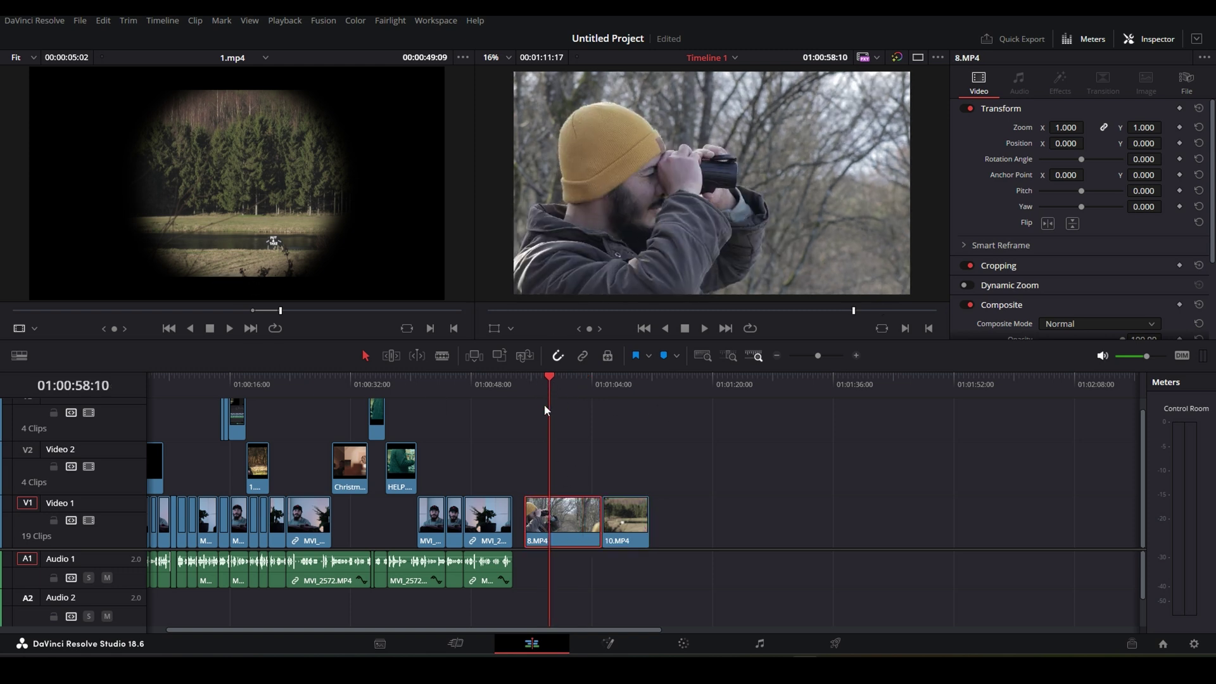
click(541, 382)
mouse_move(540, 382)
mouse_down()
mouse_move(556, 389)
mouse_move(545, 388)
mouse_up()
Ripple-trim 8.MP4's end to the chosen playhead frame and play back the result.
key(space)
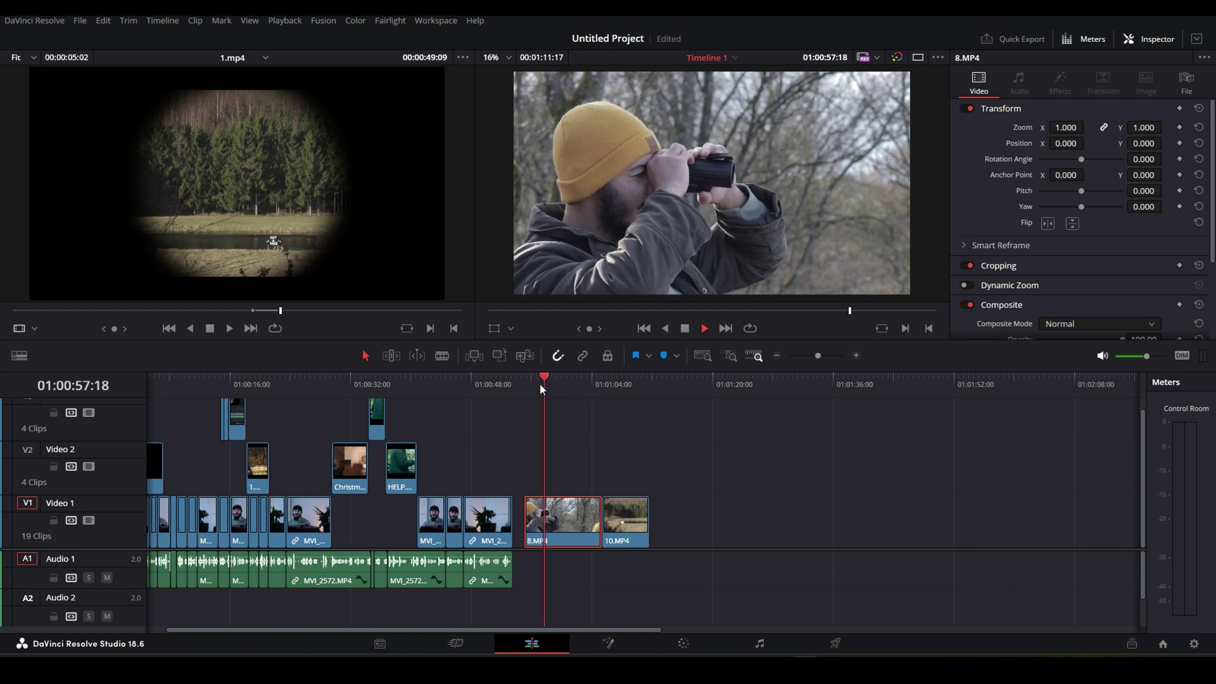
key(Up)
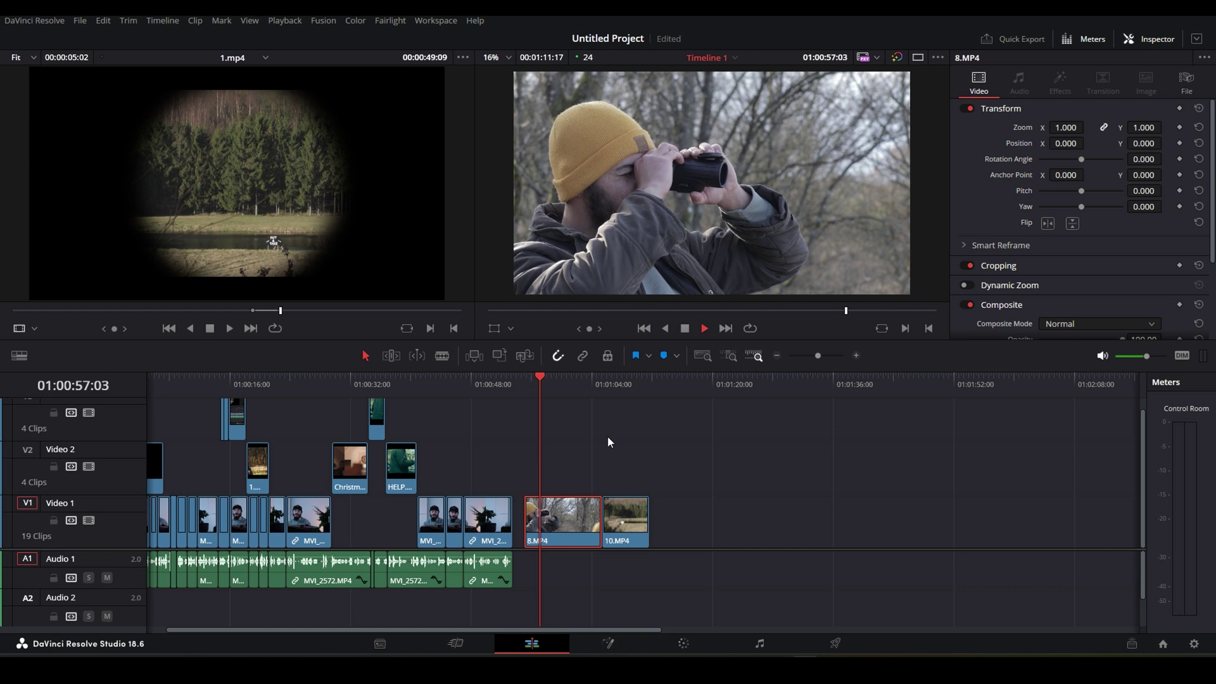
click(538, 390)
key(ctrl+shift+[)
key(space)
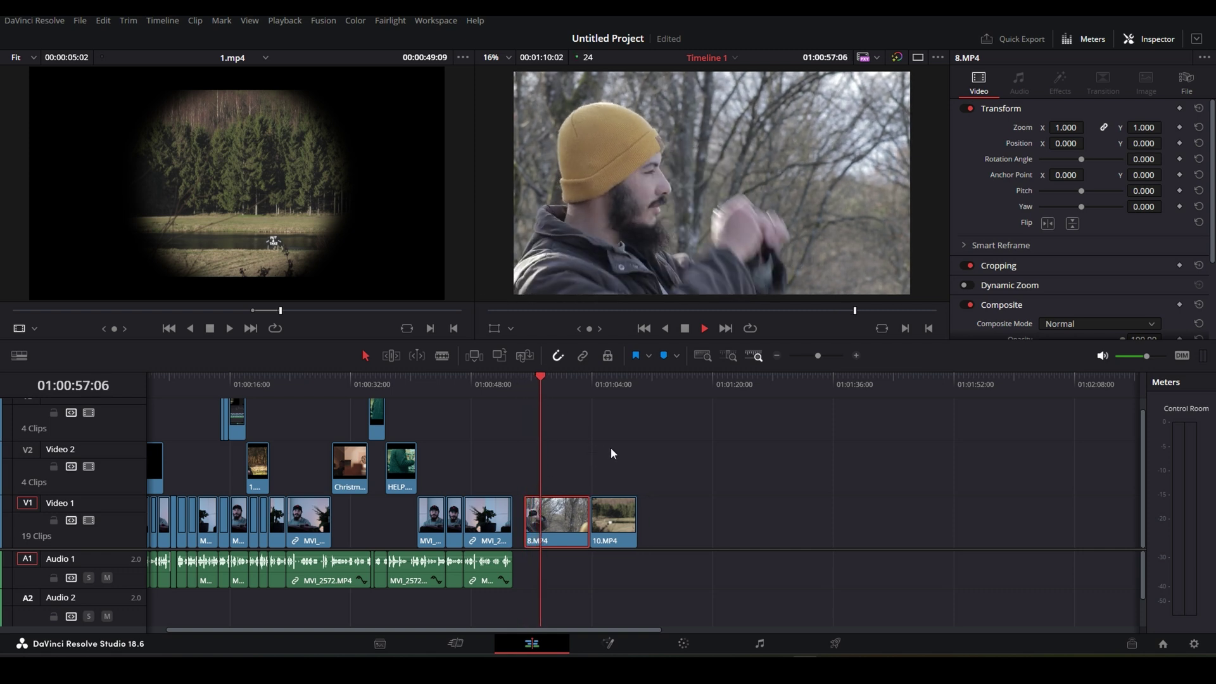
key(space)
key(space)
key(space)
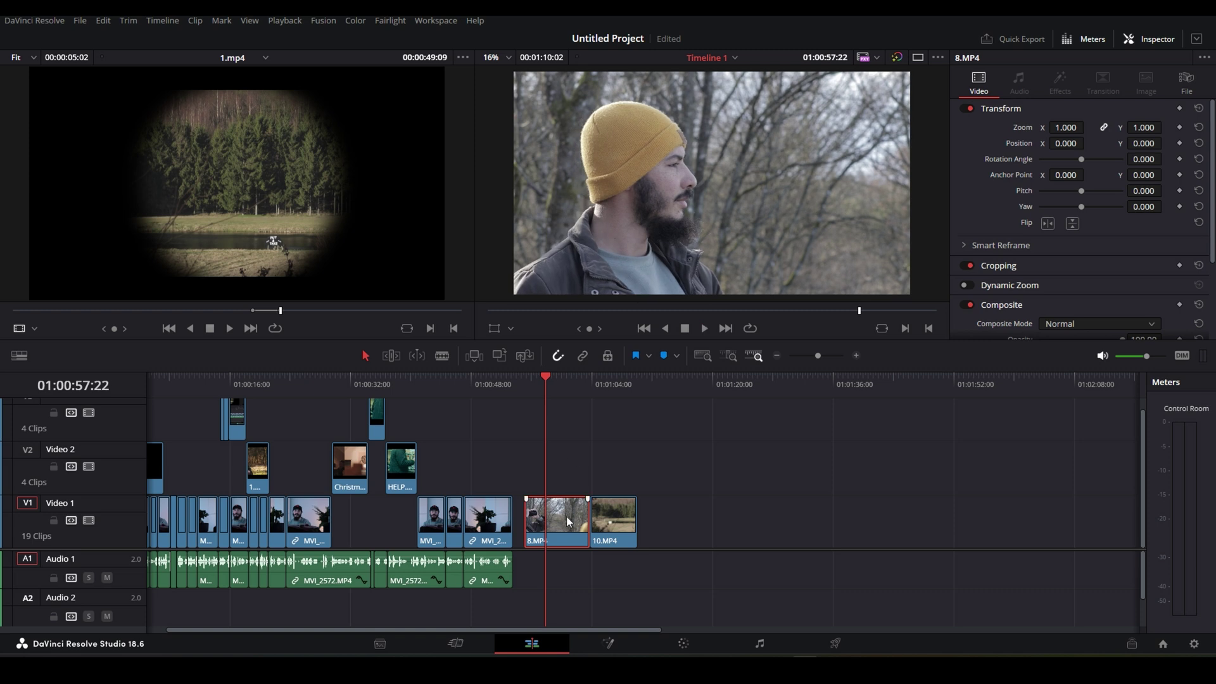
Delete 8.MP4's leftover tail, then trim 10.MP4's end at the chosen playhead point.
click(569, 520)
key(BackSpace)
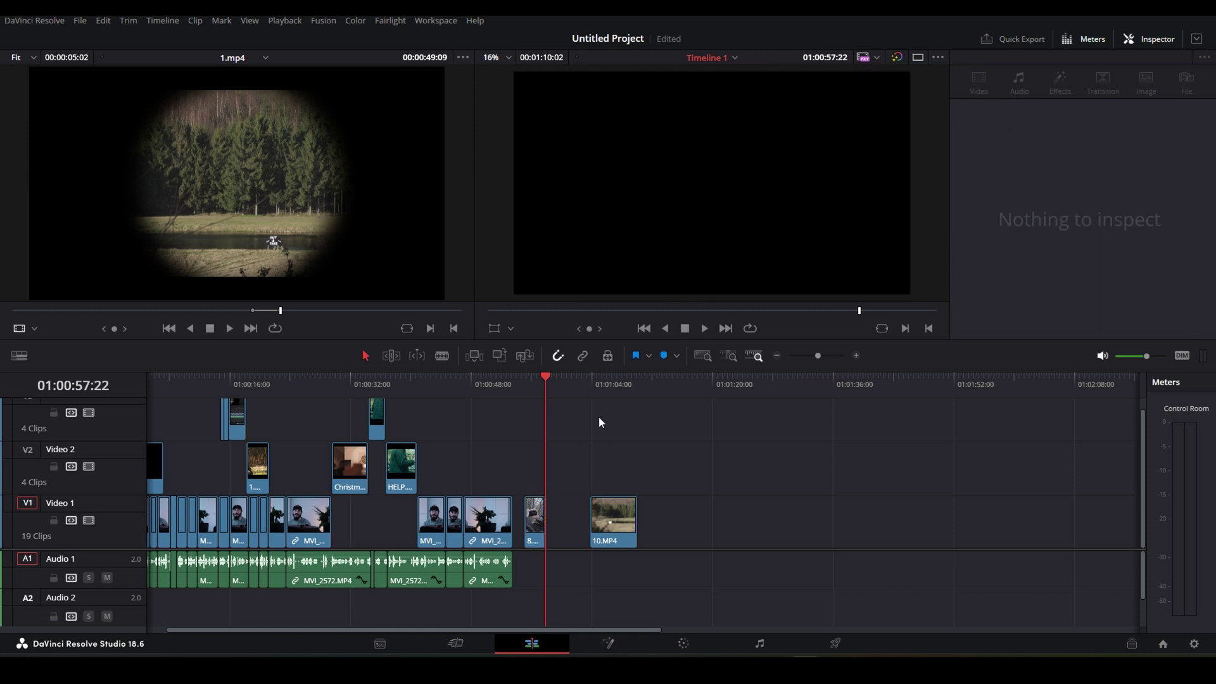
key(Down)
key(space)
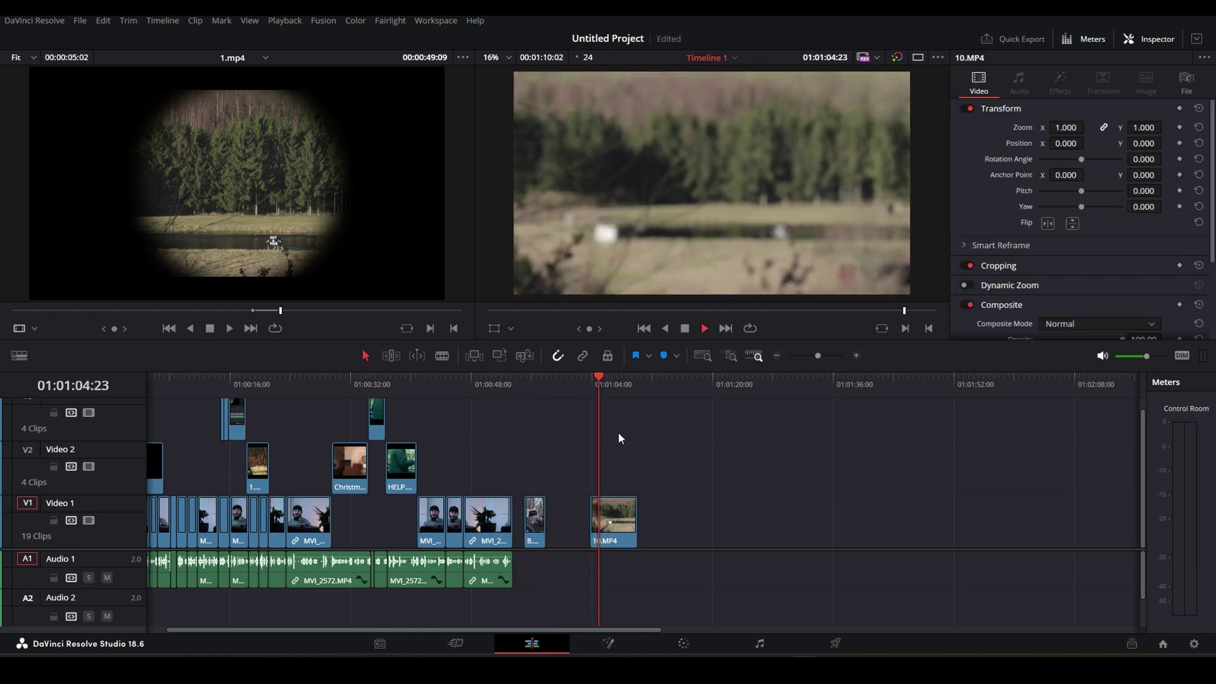
key(space)
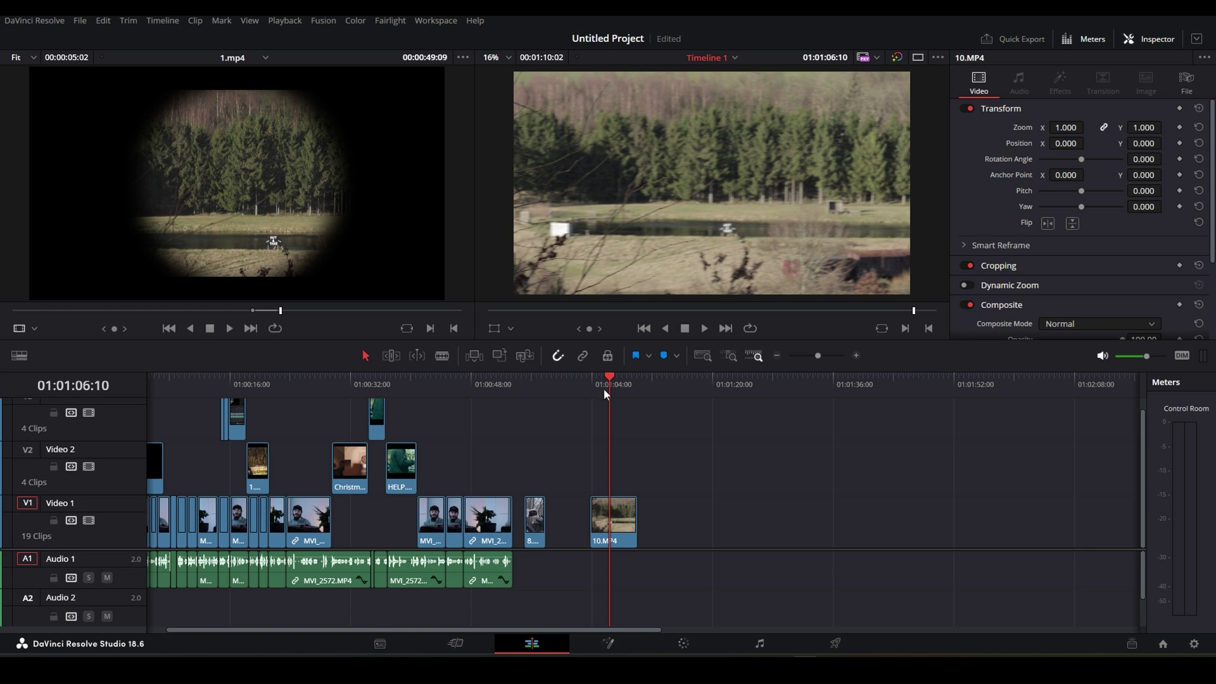
click(592, 381)
key(space)
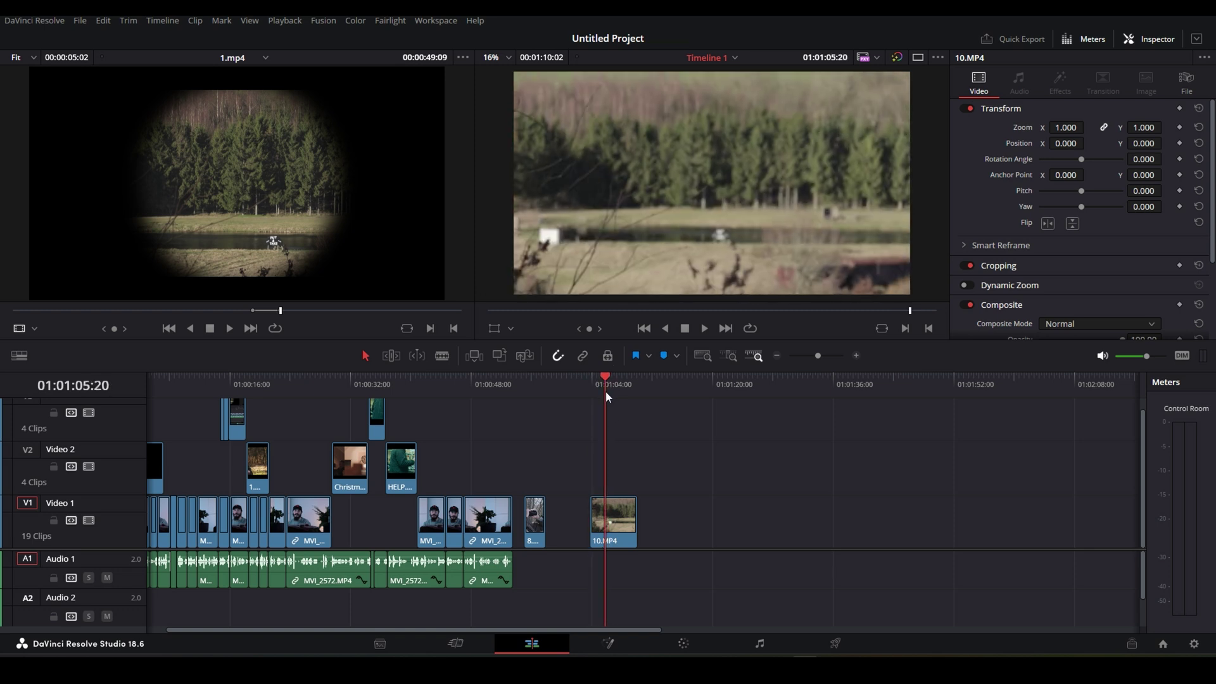
key(space)
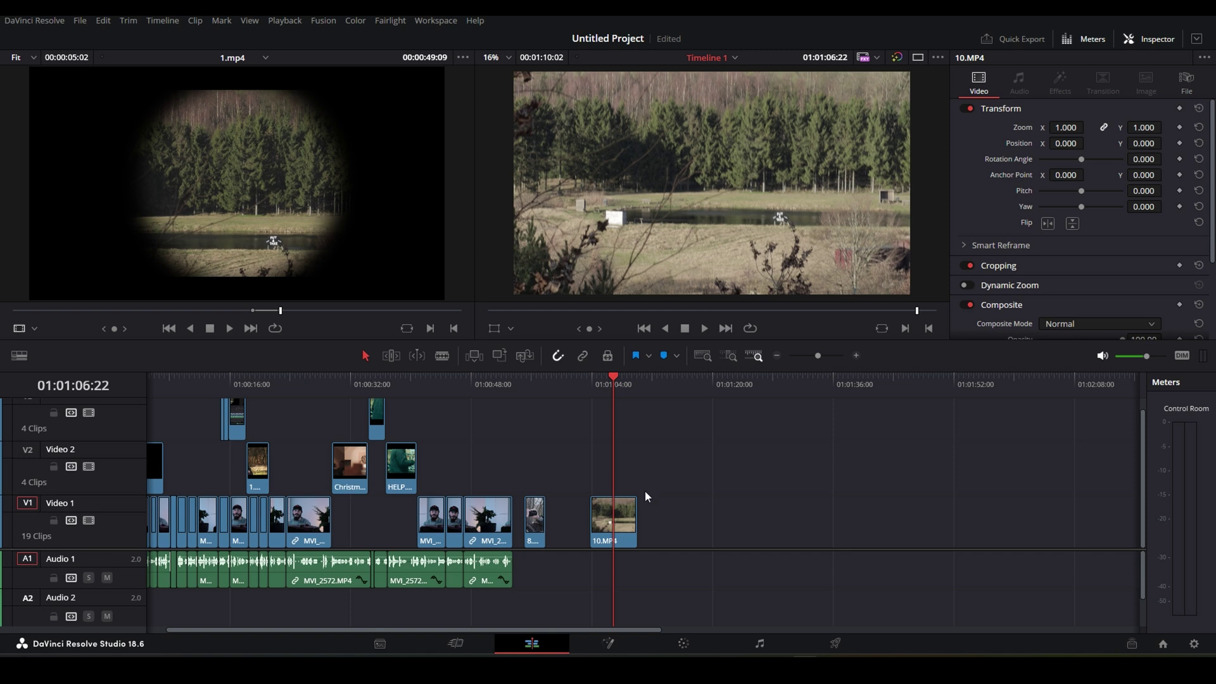
key(shift+])
Delete the gap before 10.MP4 so it directly follows 8.MP4, and play the join.
key(Up)
key(space)
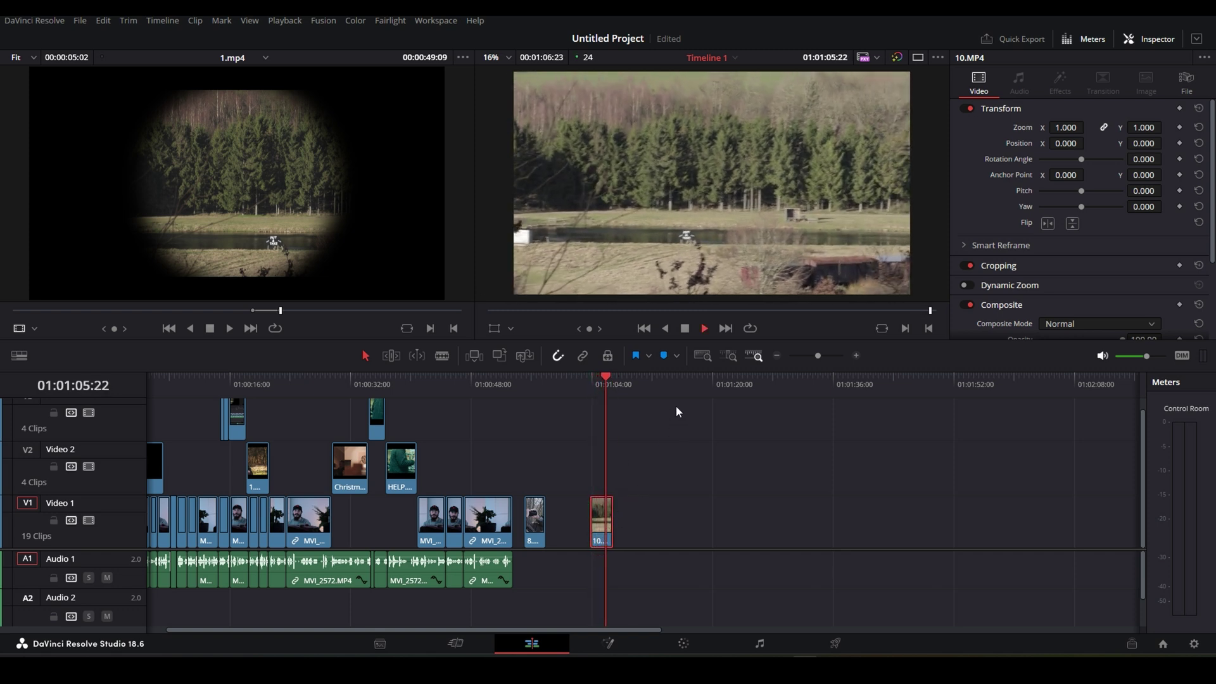
click(589, 385)
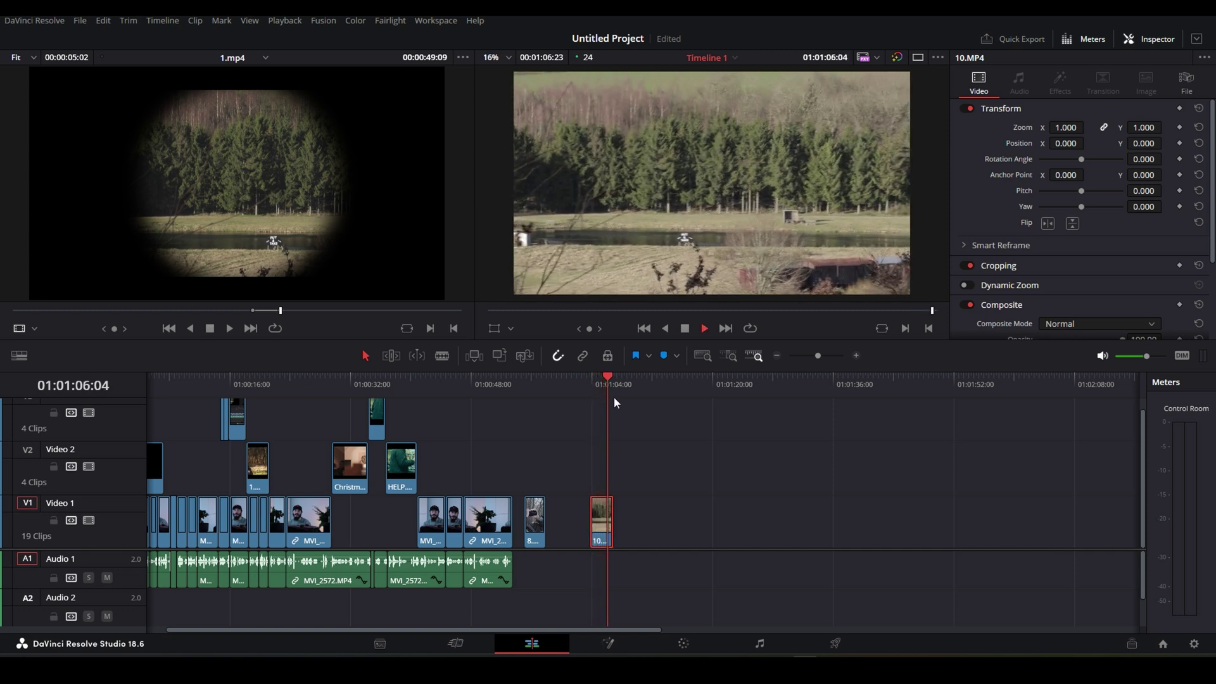
click(570, 523)
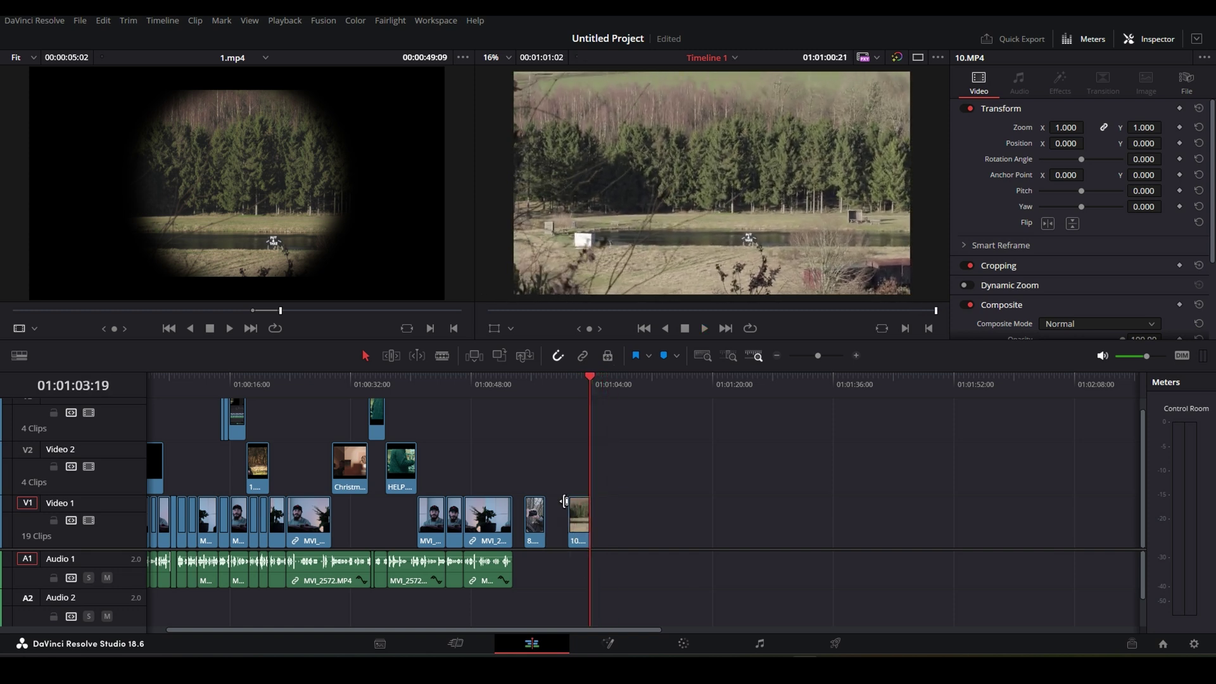
key(Delete)
click(527, 385)
key(space)
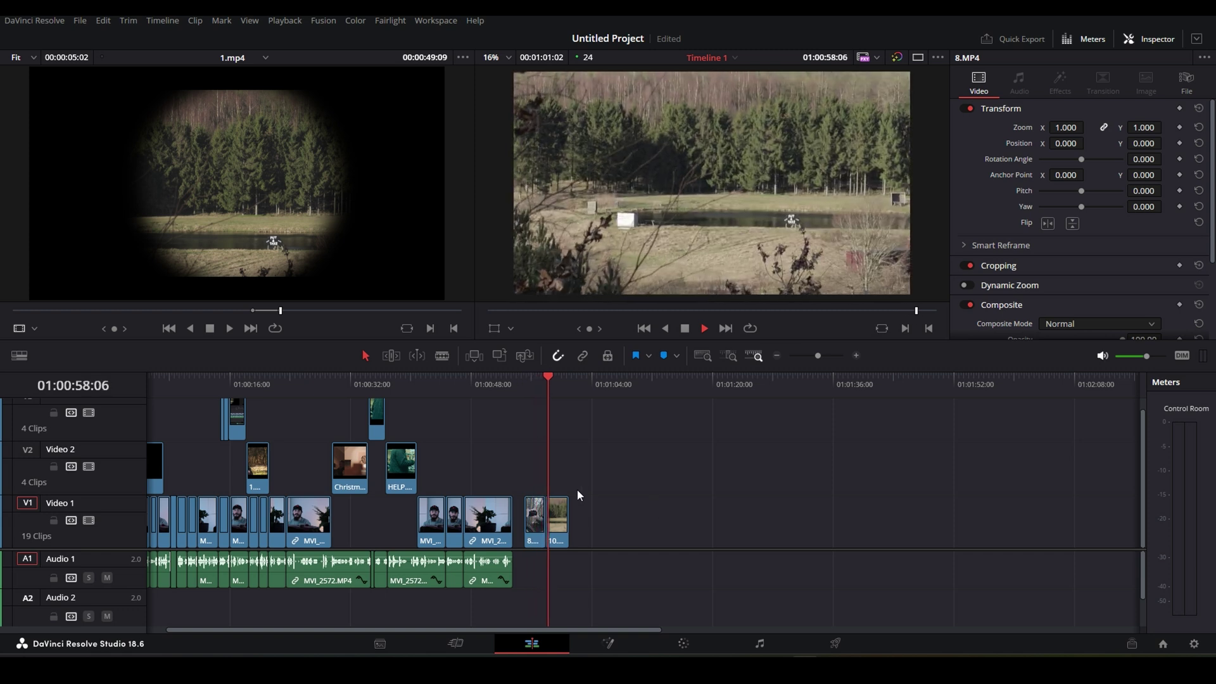
Zoom the timeline in and drag 8.MP4's right edge left to shorten it further.
key(ctrl+equal)
click(603, 383)
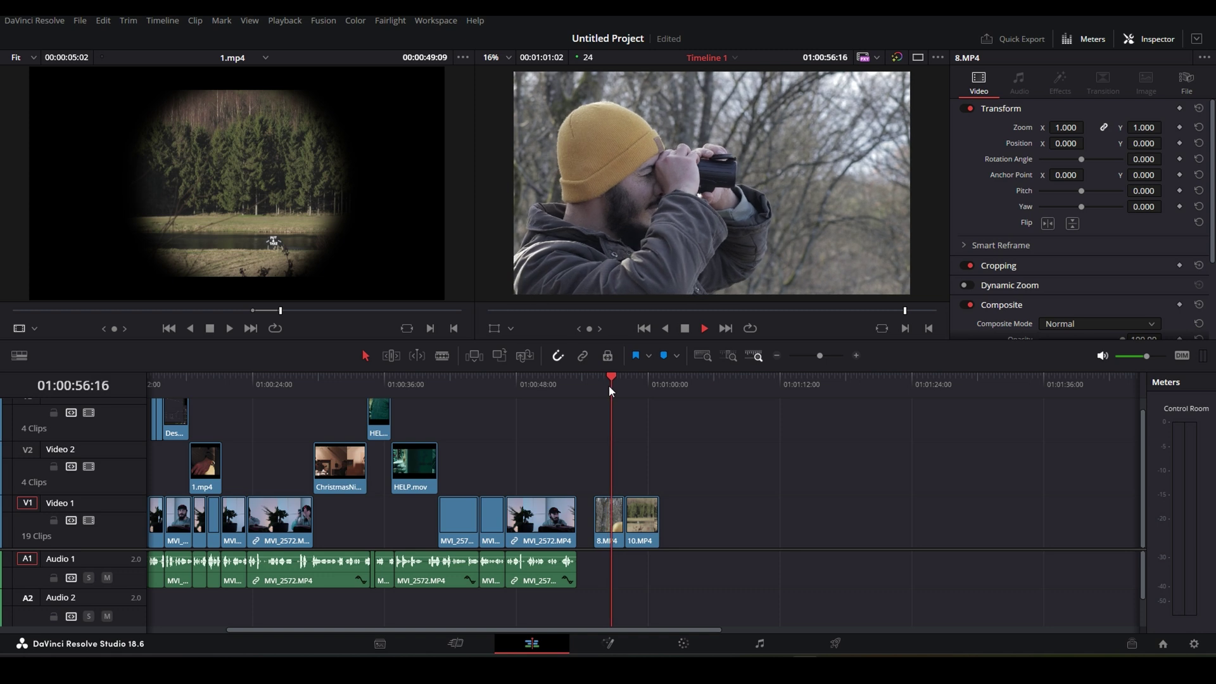
key(Left)
key(Left)
key(Left)
key(Left)
key(Left)
key(Left)
key(Left)
key(Left)
key(Left)
key(Left)
key(Left)
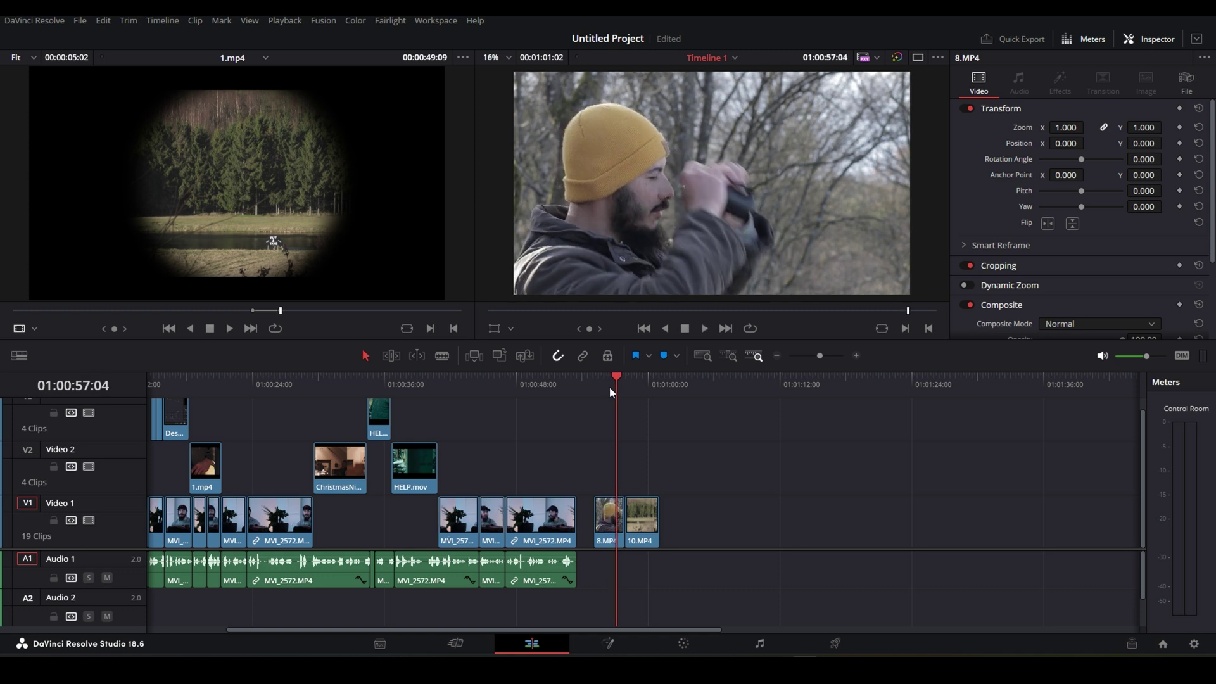
mouse_move(617, 522)
drag(617, 522, 613, 524)
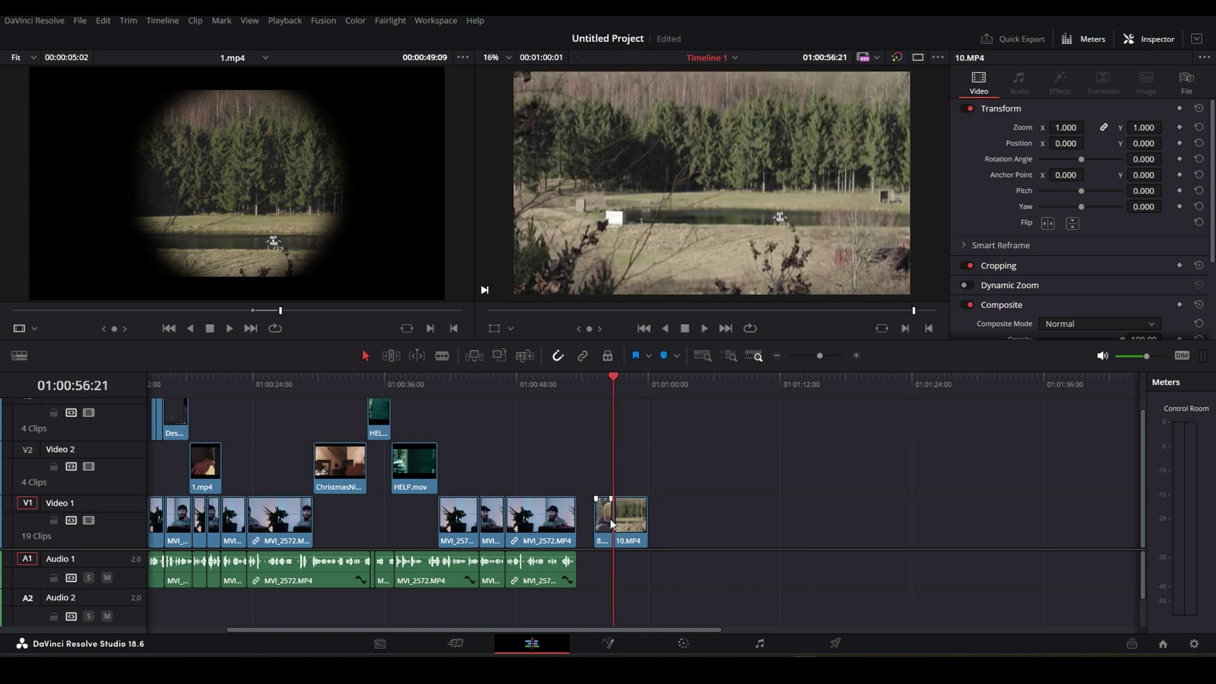
key(space)
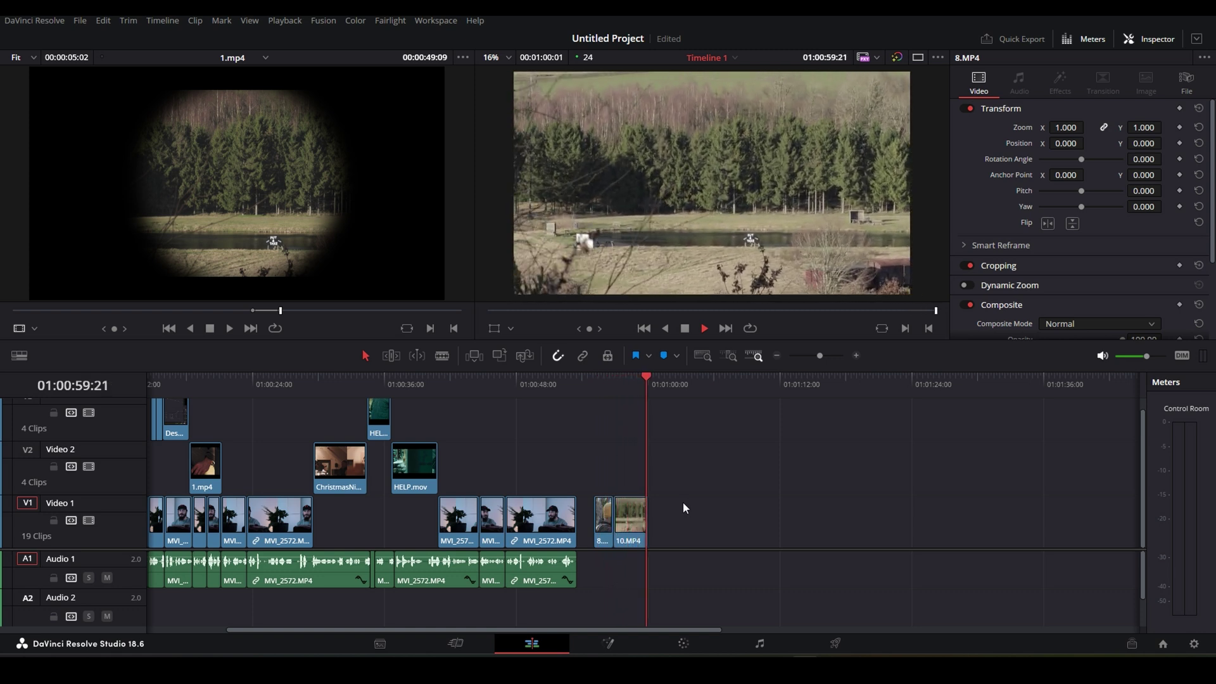
click(593, 382)
Add a marker on the frame where the binoculars come up.
scroll(683, 491, up, 1)
scroll(733, 515, up, 4)
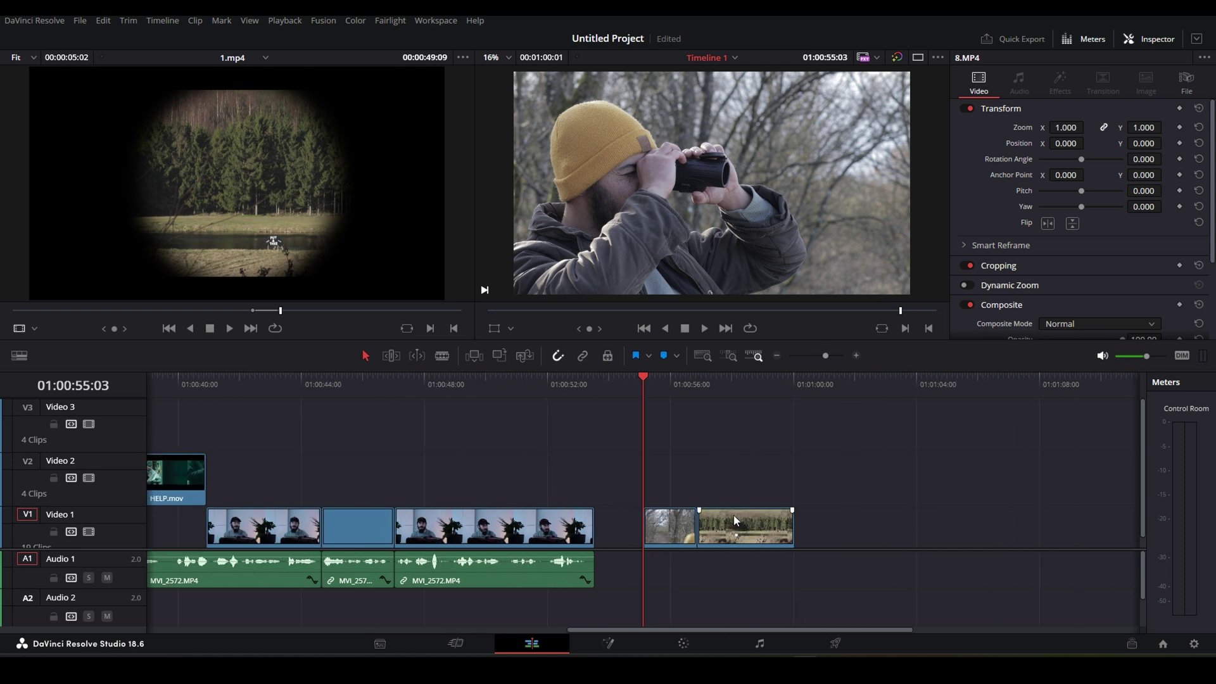
drag(640, 376, 667, 379)
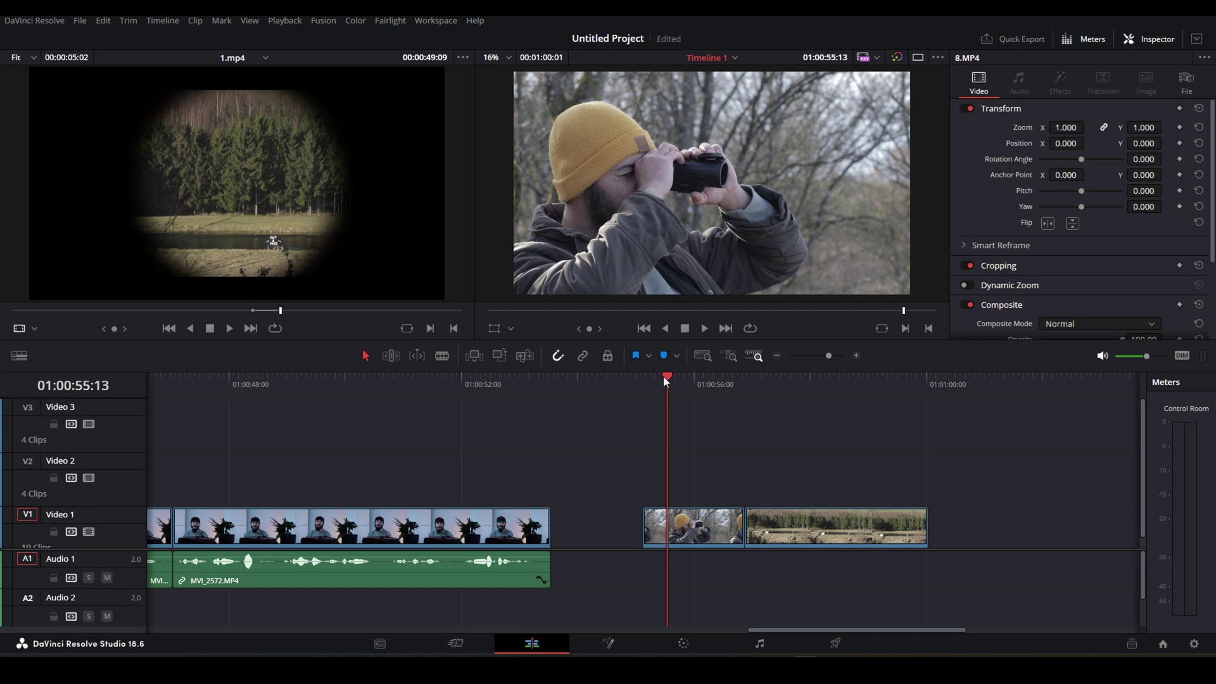
drag(664, 378, 669, 378)
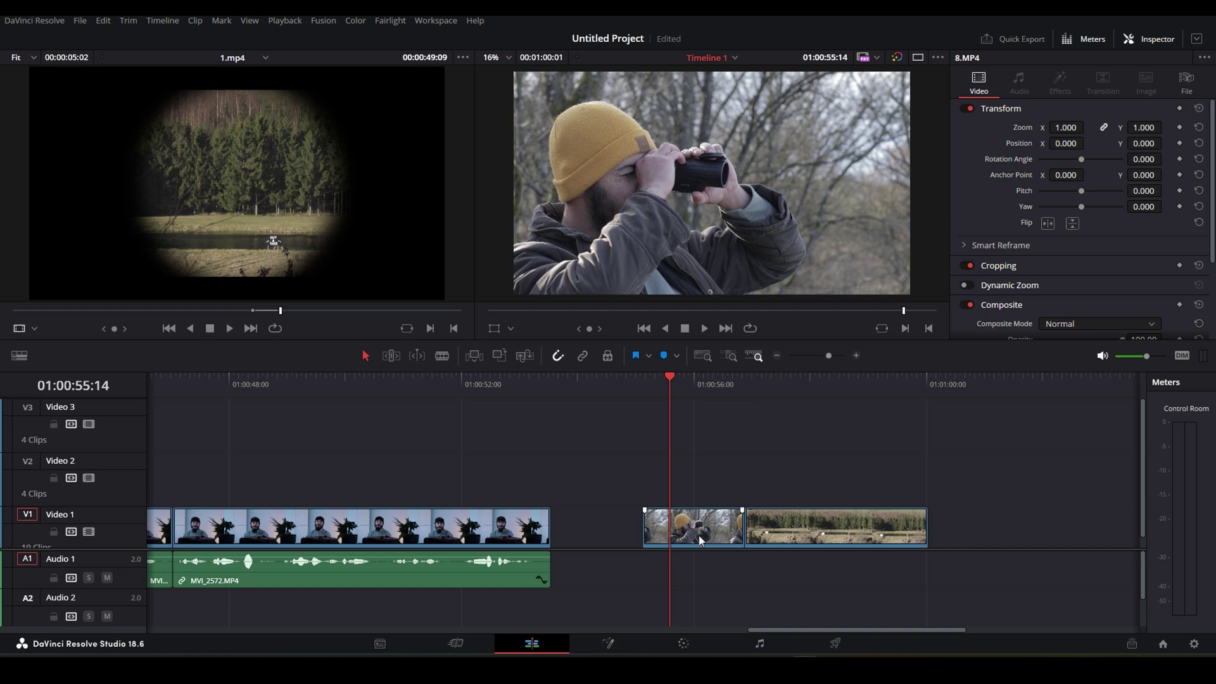
key(m)
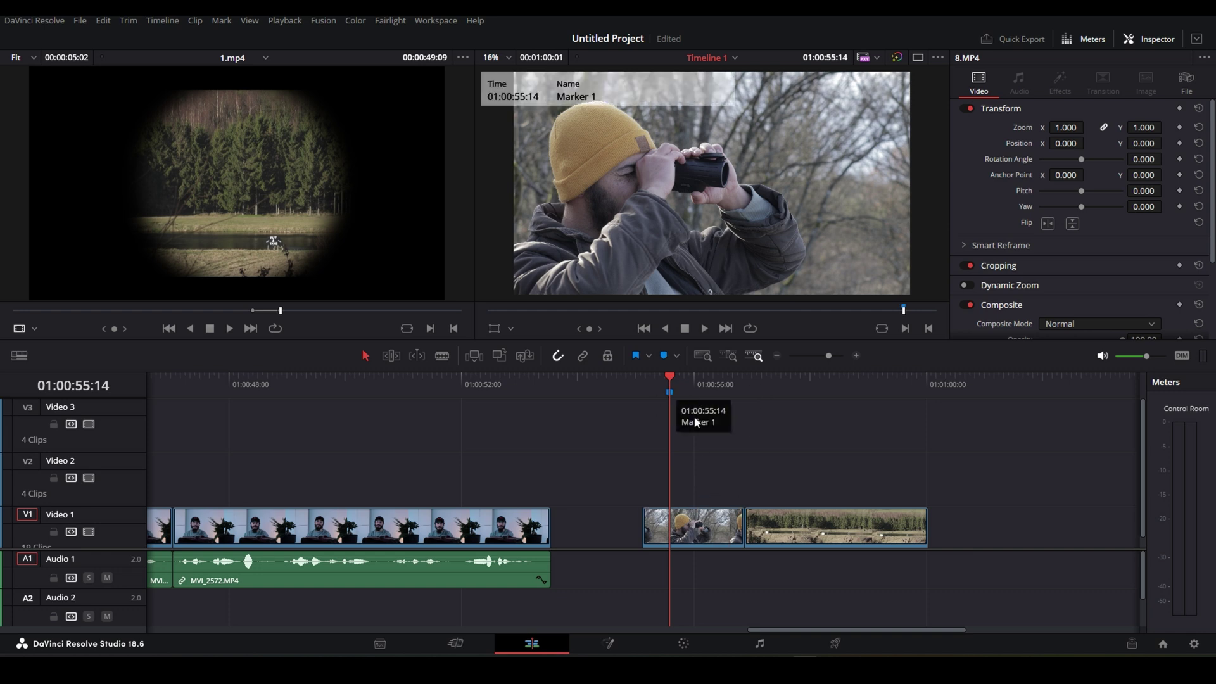
Split 10.MP4 and move the split-off part onto track V2.
click(746, 381)
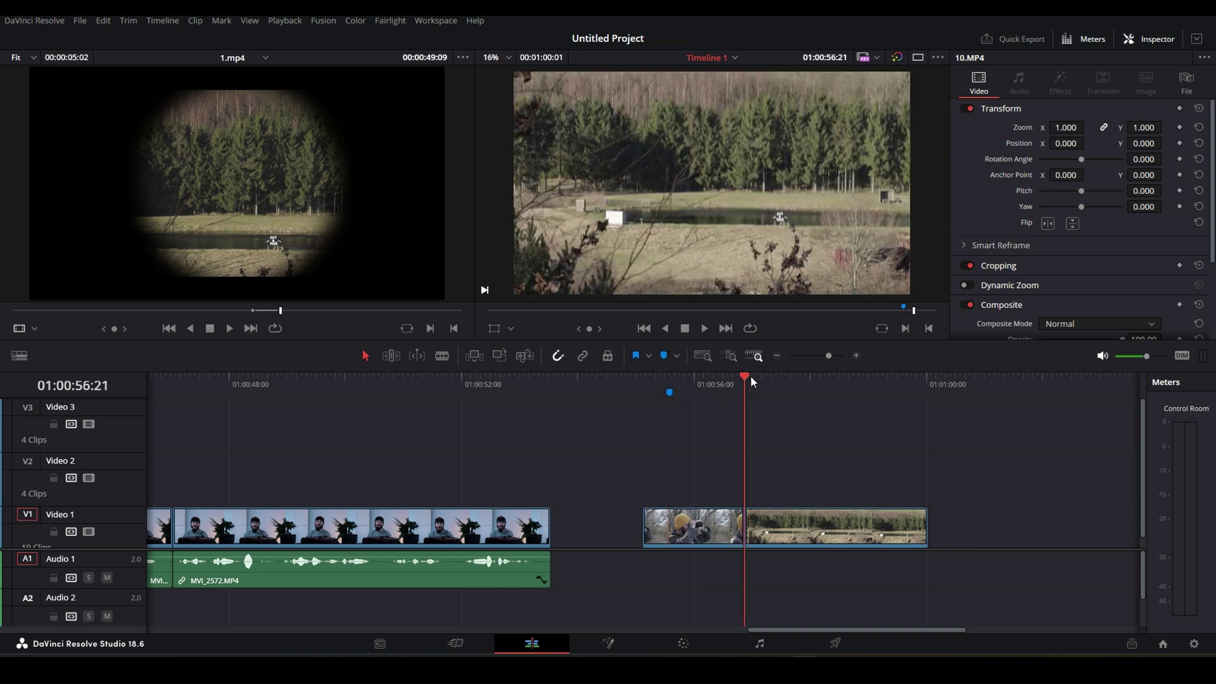
drag(750, 376, 887, 398)
key(ctrl+b)
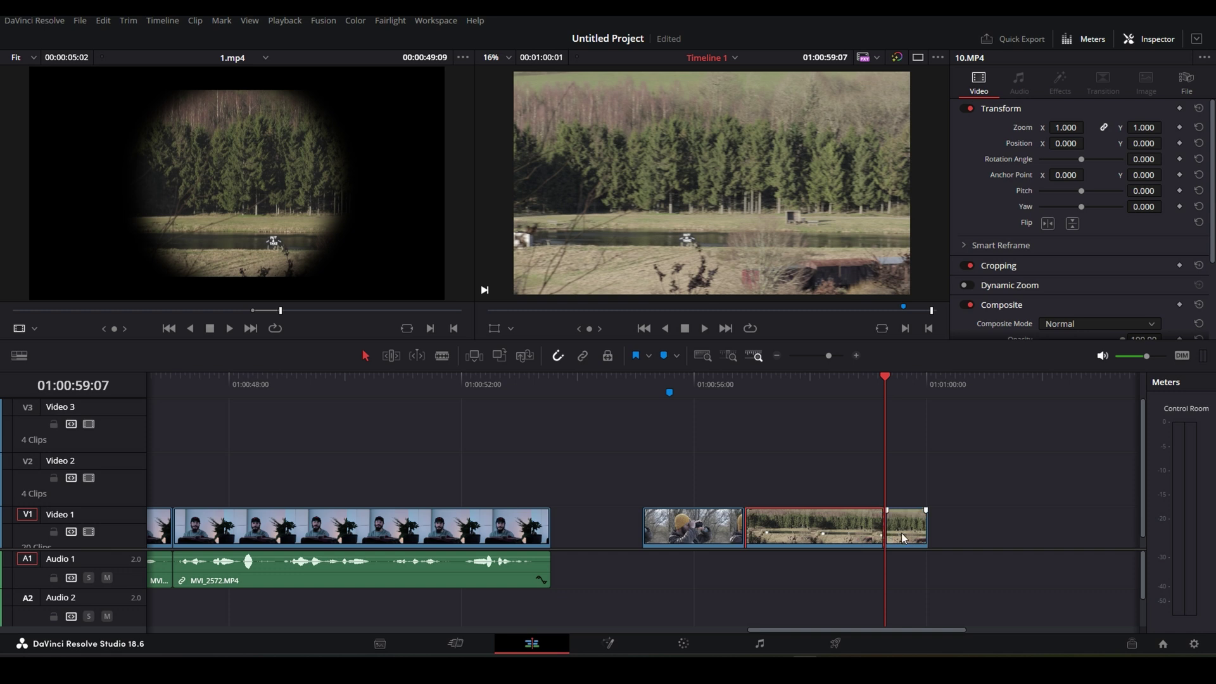
drag(902, 534, 704, 470)
click(648, 385)
key(space)
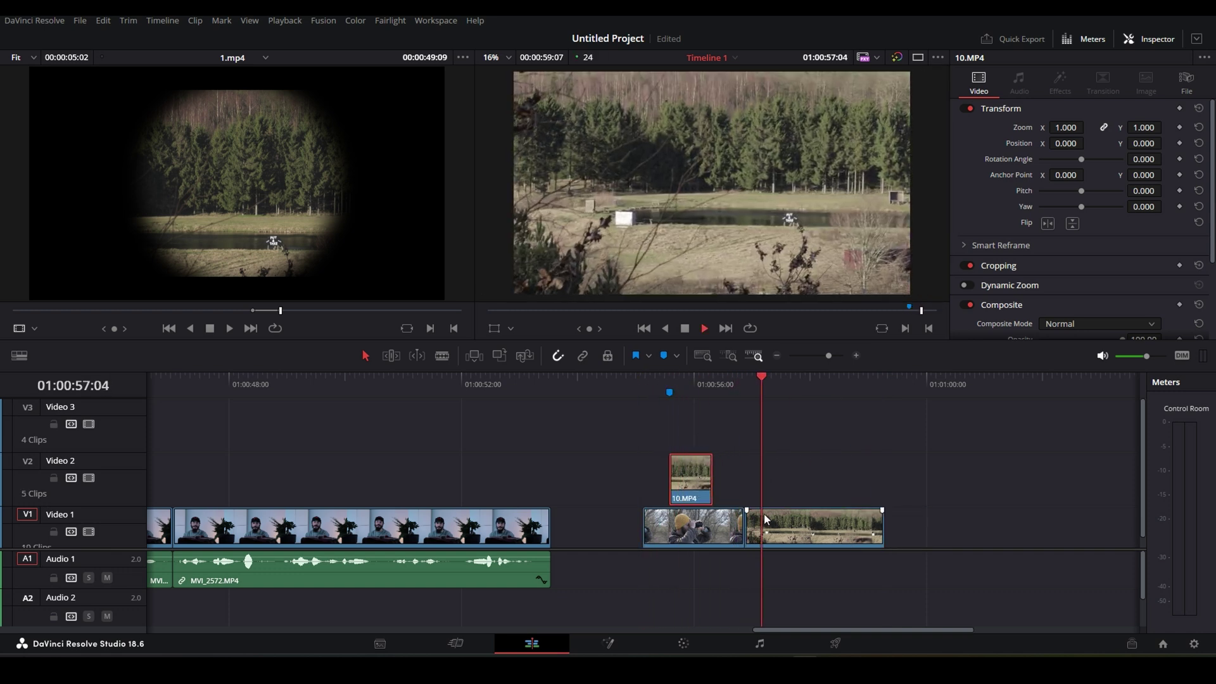
Rearrange both 10.MP4 pieces on V1 after 8.MP4 and play from 01:00:56:04.
drag(775, 497, 739, 454)
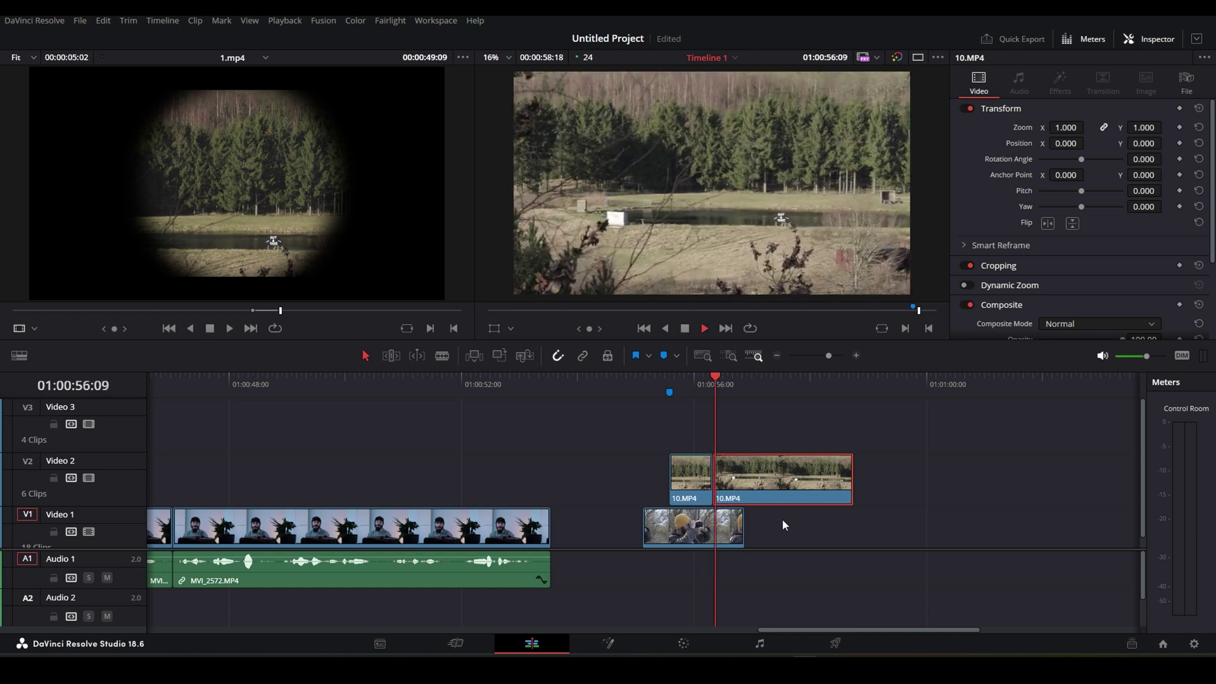
drag(855, 485, 887, 532)
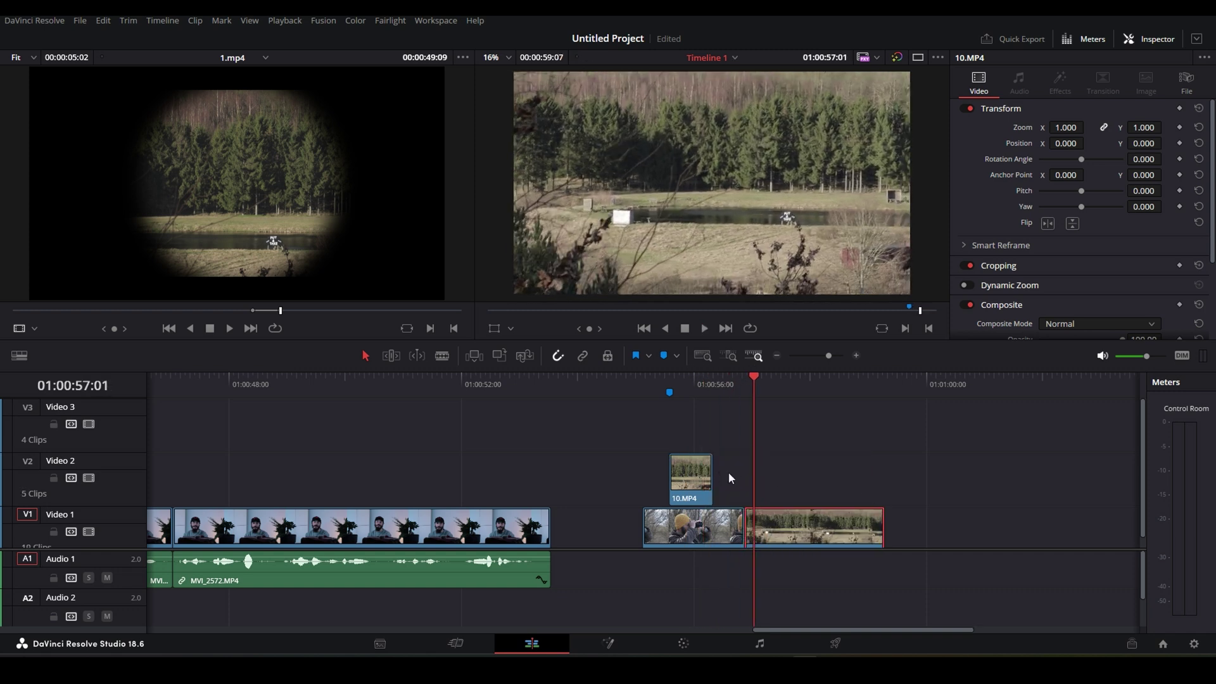
drag(696, 478, 913, 525)
click(704, 386)
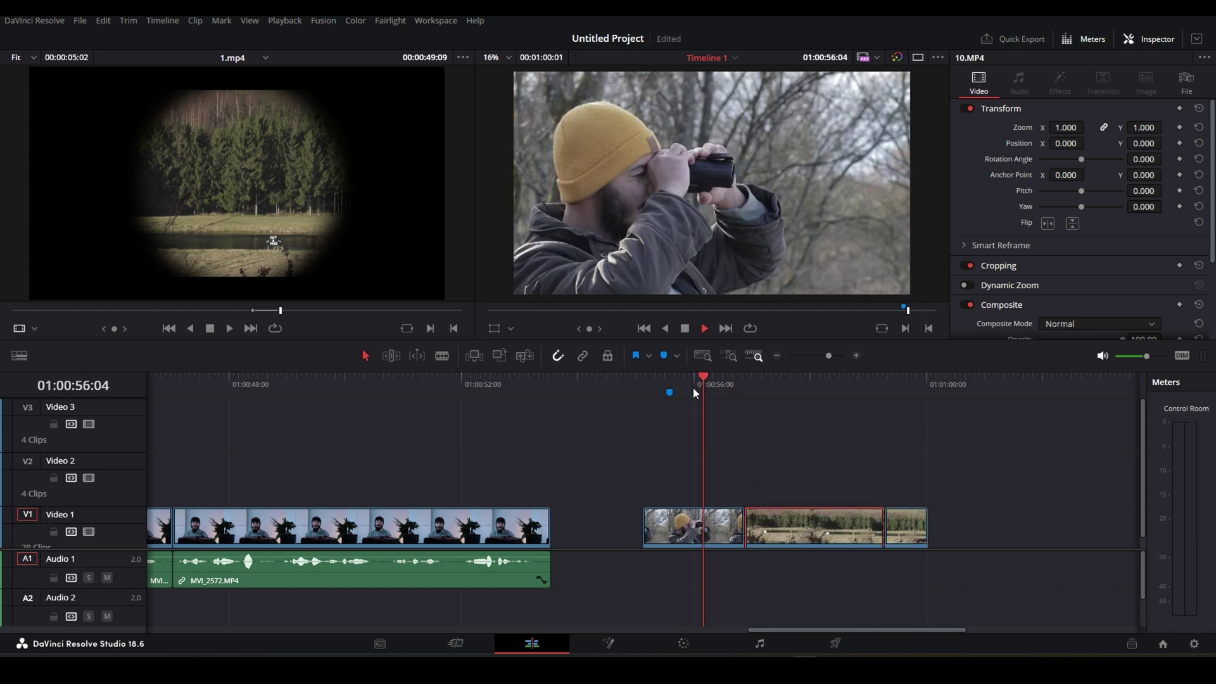
key(space)
key(space)
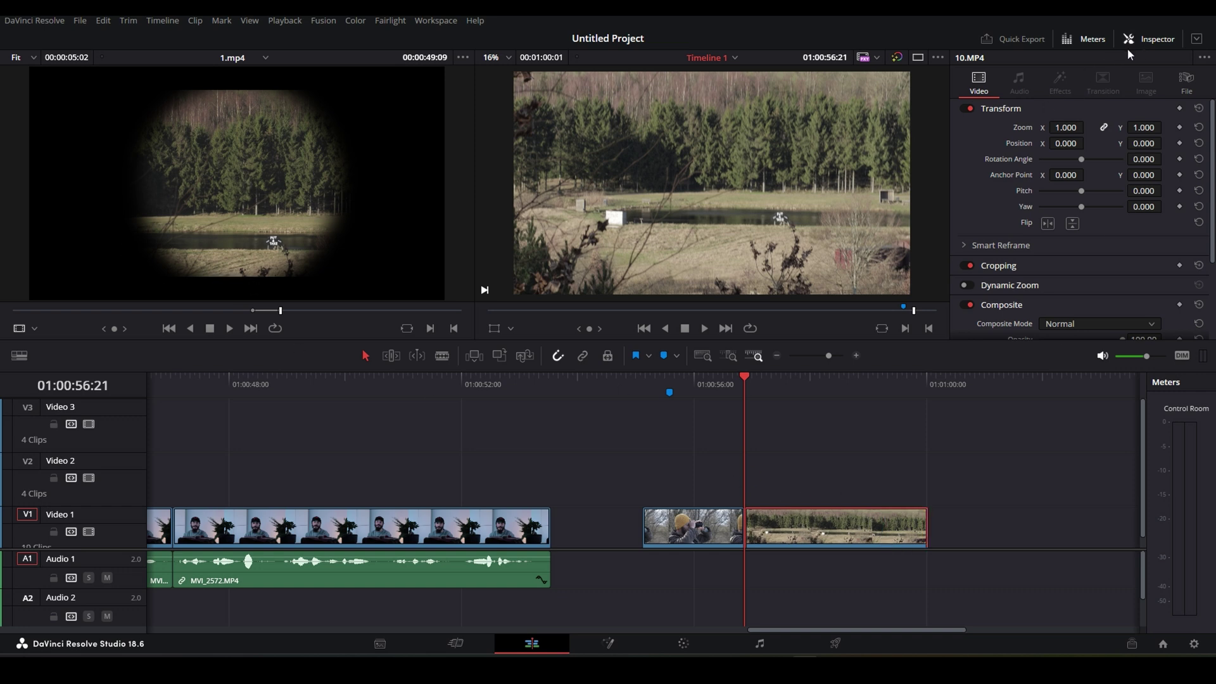
Preview 10.MP4's Binoculars effect and lower its Blur Strength to 0.094.
click(786, 527)
drag(759, 391, 782, 394)
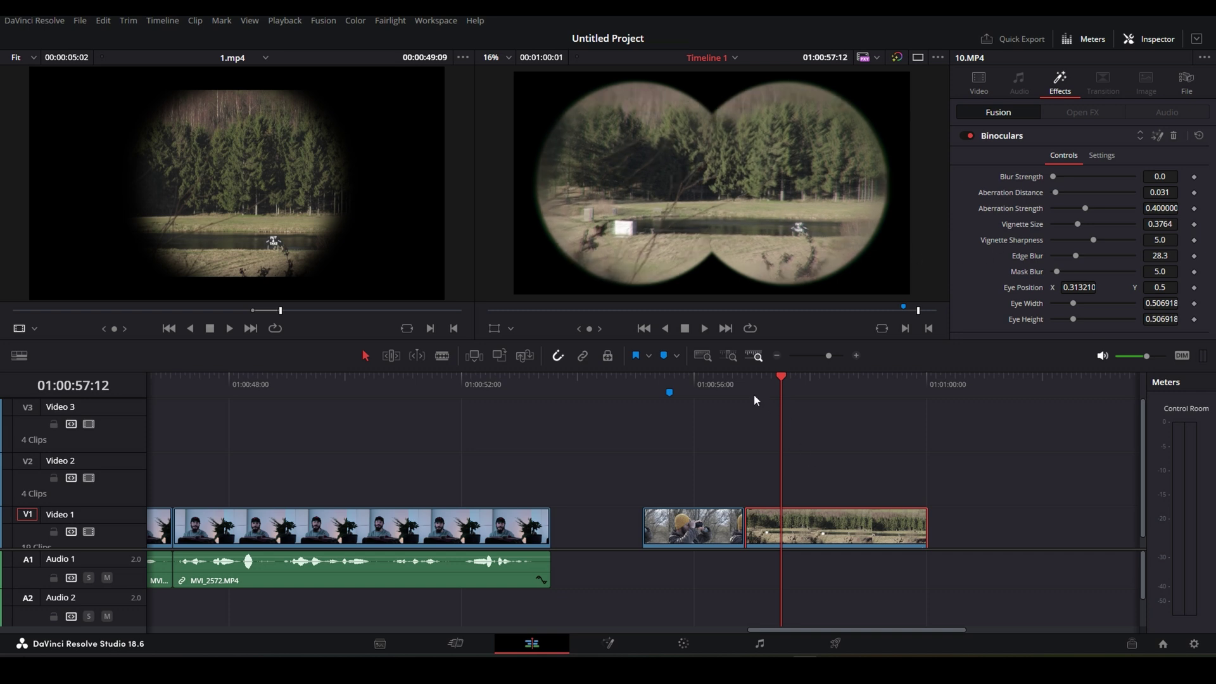
drag(757, 393, 827, 401)
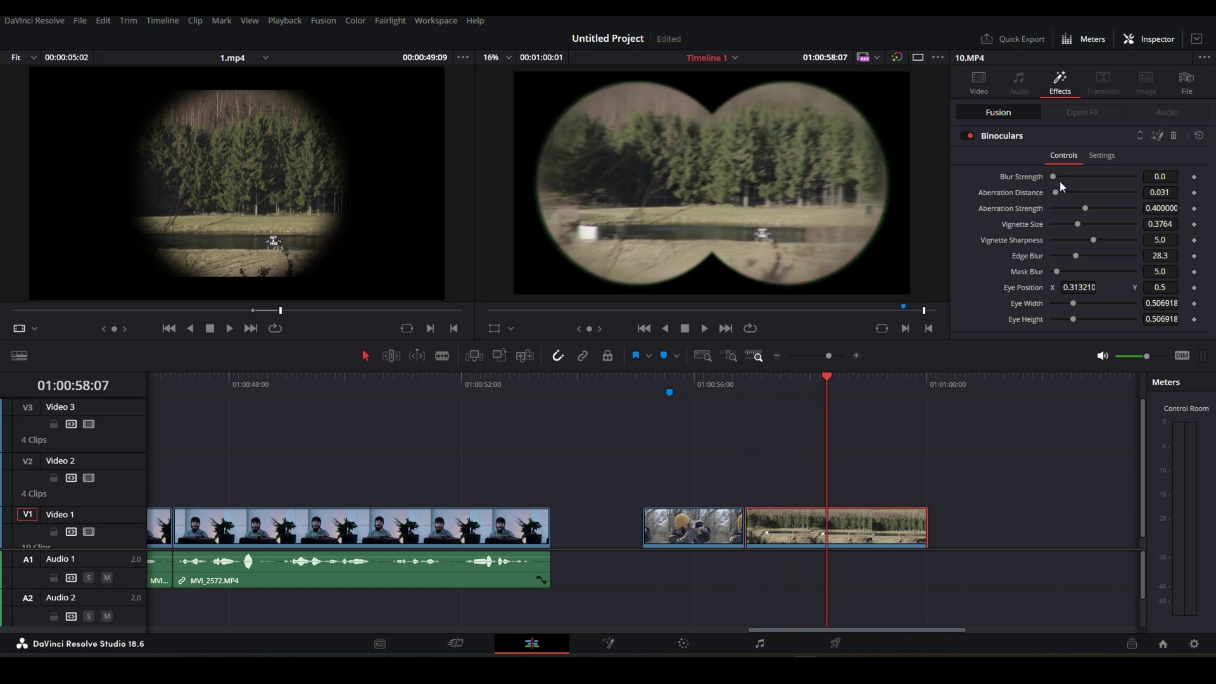
click(1097, 159)
click(1067, 157)
drag(1061, 182, 1060, 184)
Delete the Binoculars effect from 10.MP4.
click(830, 543)
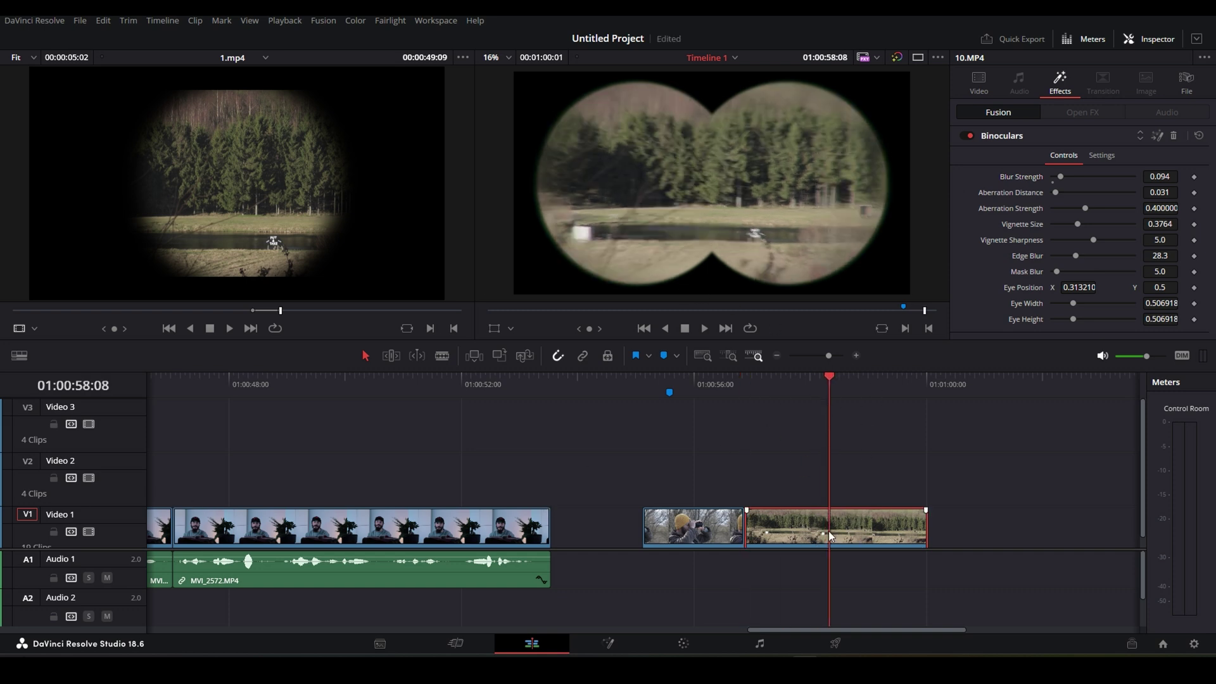
click(1174, 135)
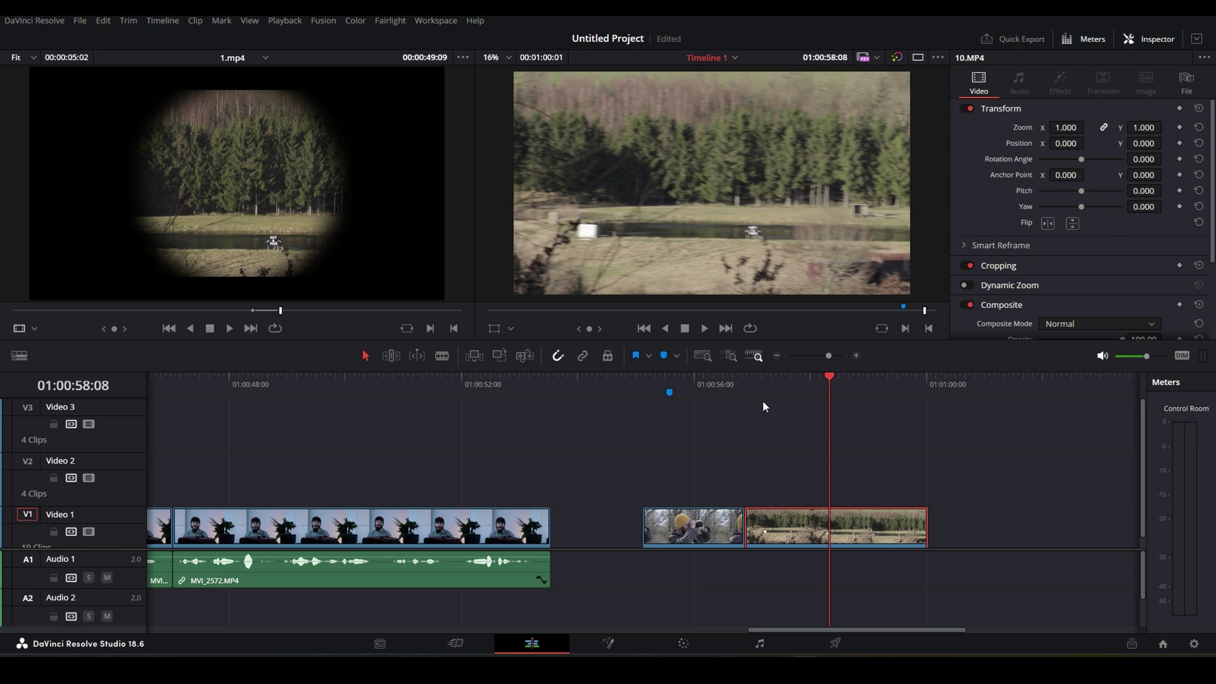
key(Up)
On the Color page, reposition node 01 and try, then disable, a rectangle window.
click(683, 643)
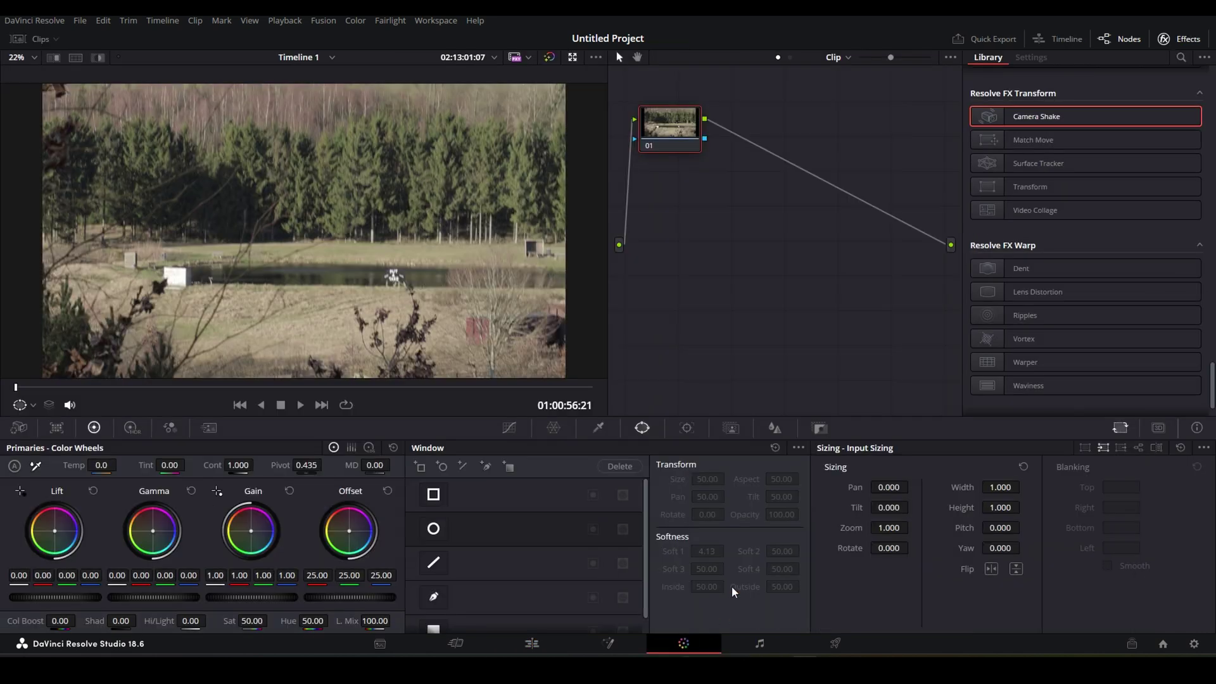
drag(666, 138, 717, 234)
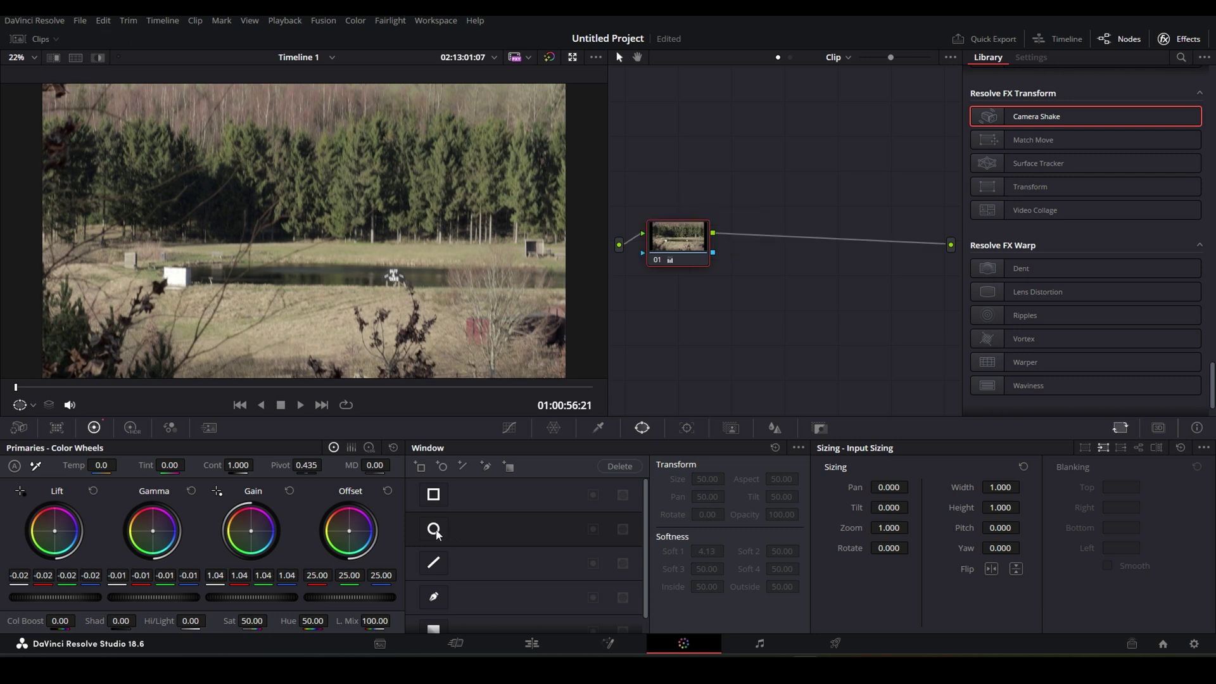
click(434, 496)
drag(311, 251, 261, 251)
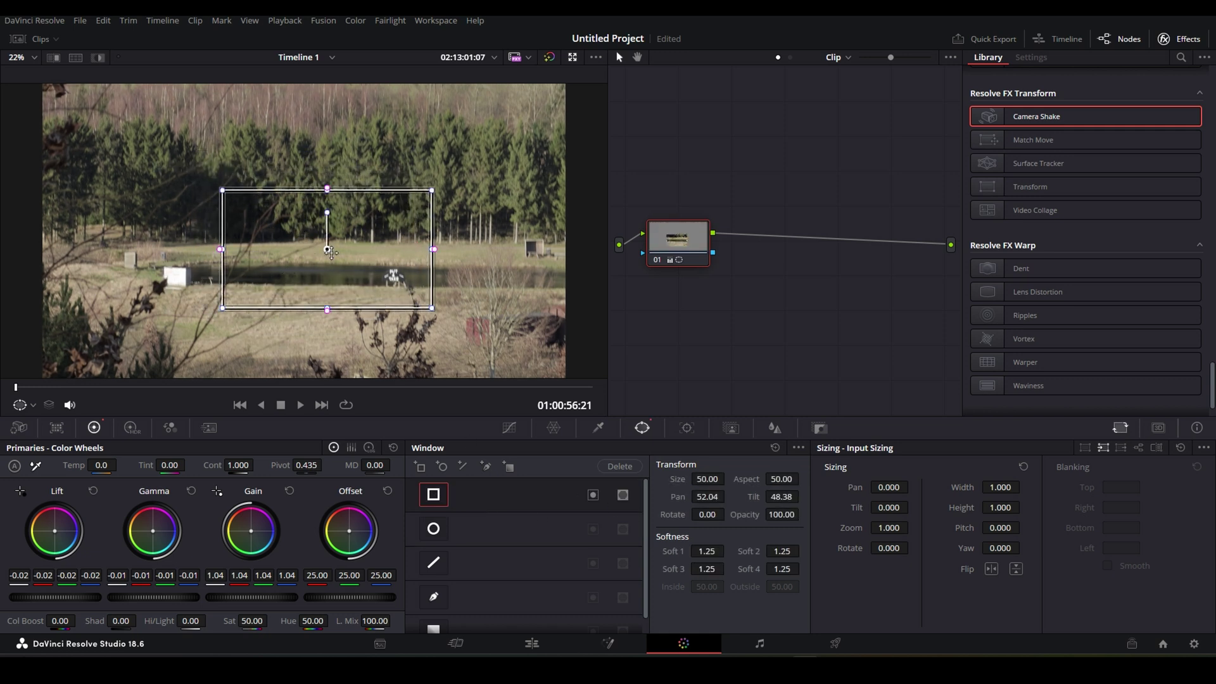
click(436, 500)
Enable a circle window and centre it over the trees and pond.
click(433, 528)
drag(304, 231, 278, 225)
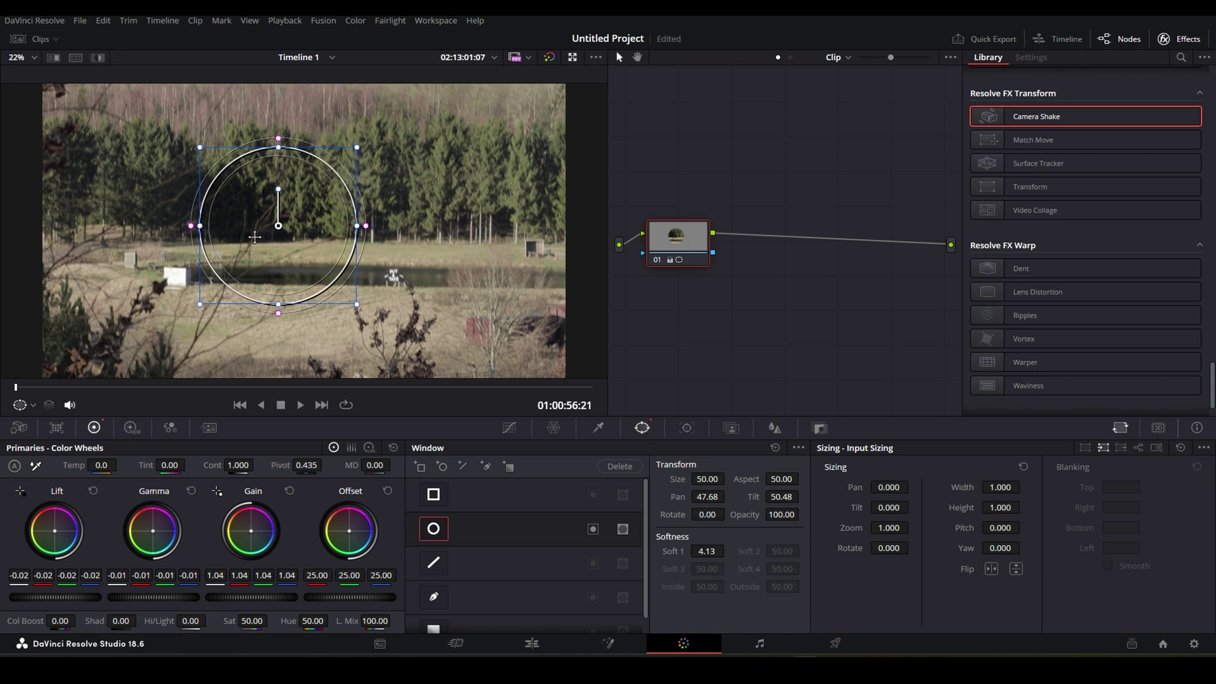
drag(275, 228, 298, 239)
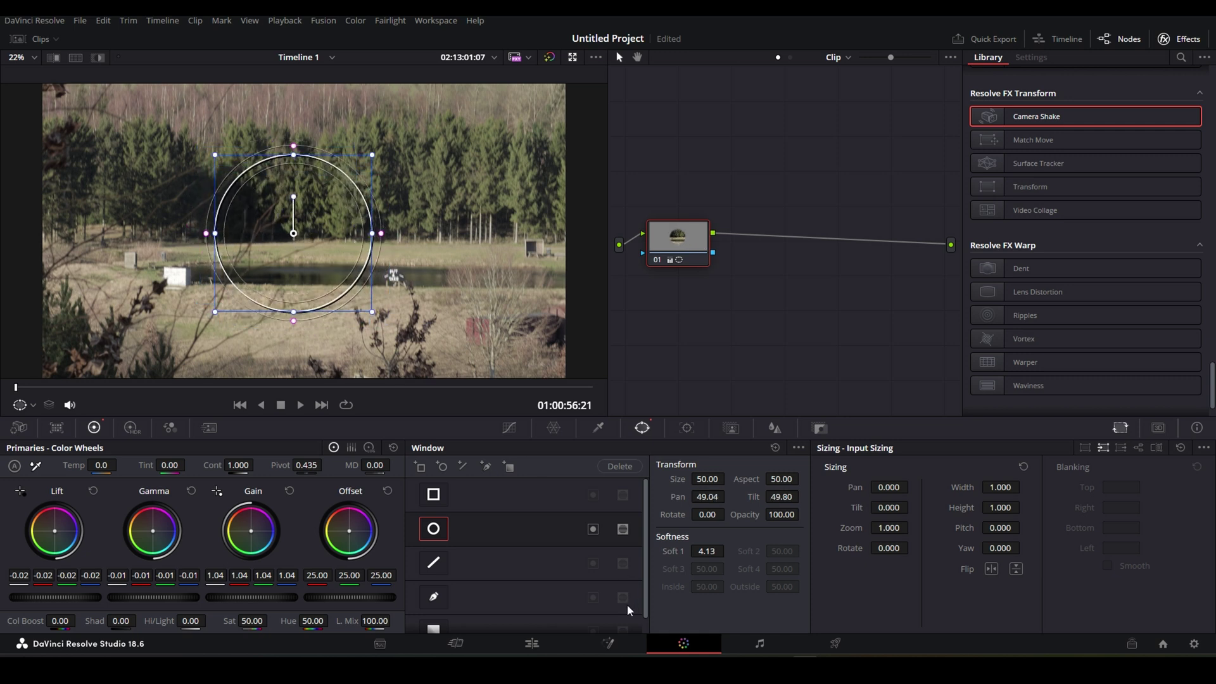
Add an alpha output to the node graph and wire node 01's alpha into it.
right_click(747, 268)
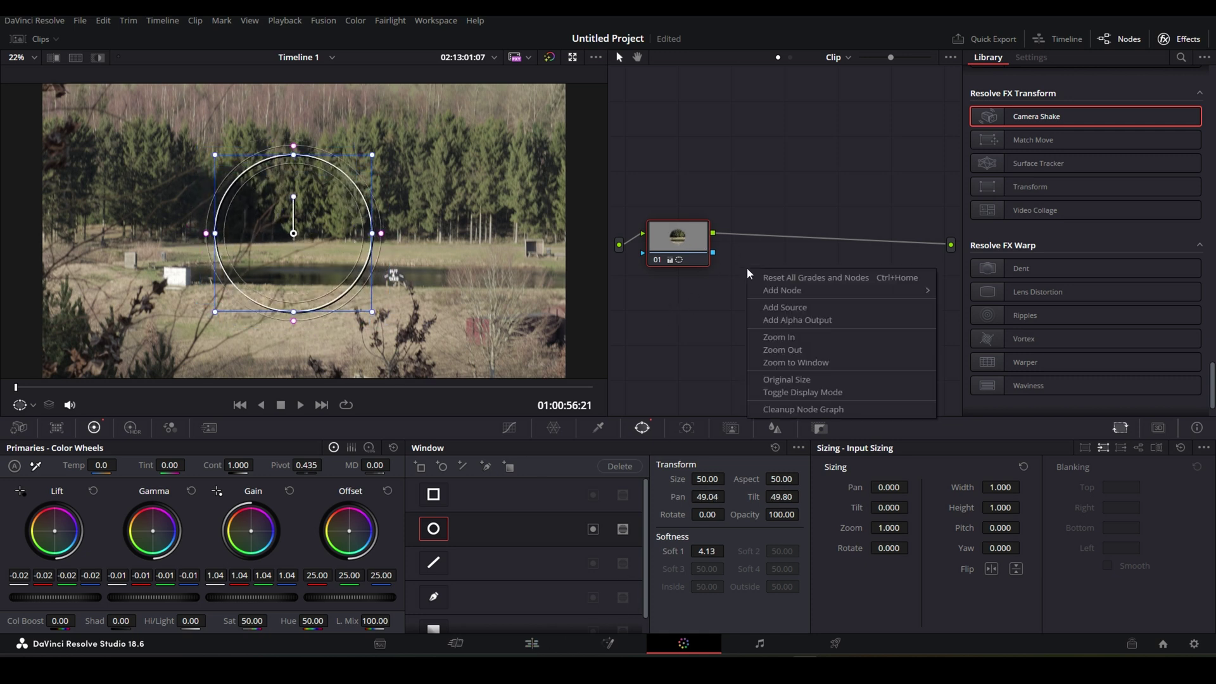
click(779, 322)
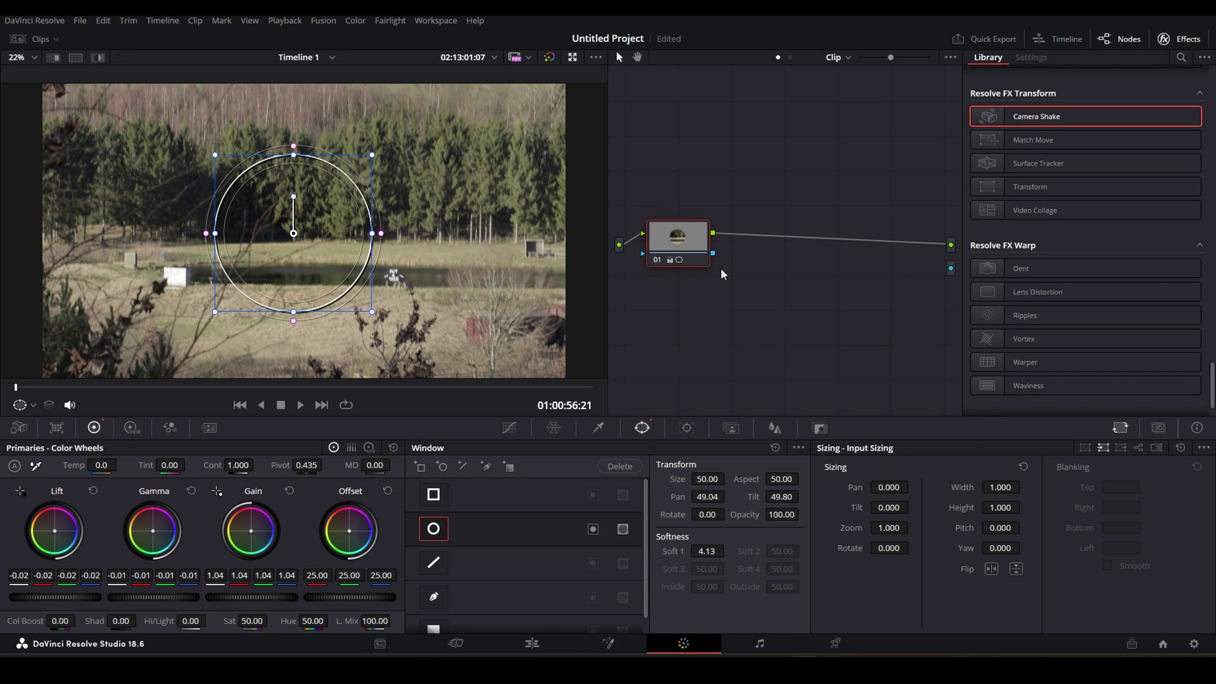
drag(714, 253, 774, 257)
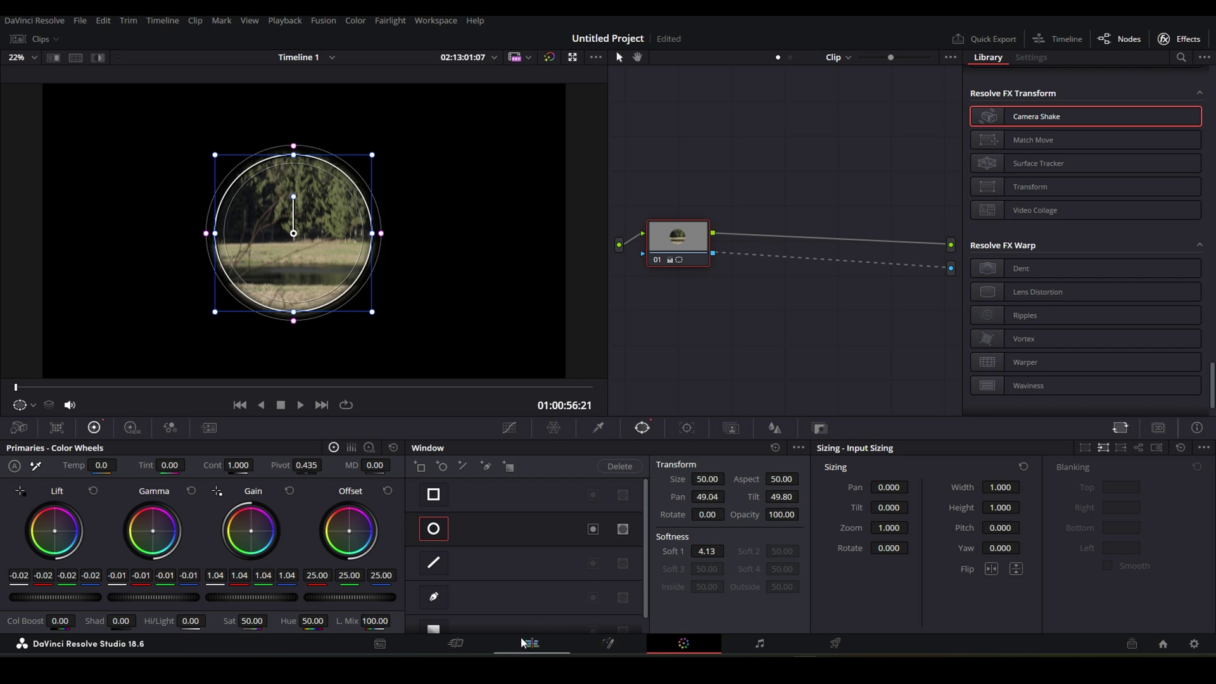
key(shift+4)
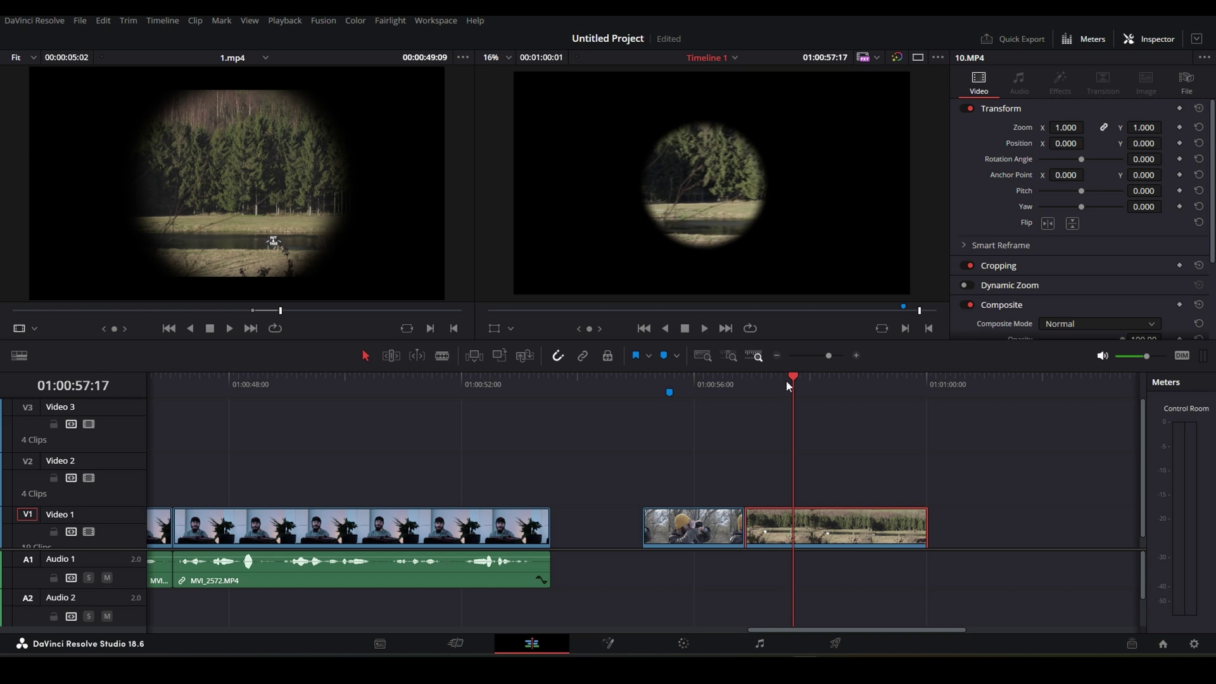
key(space)
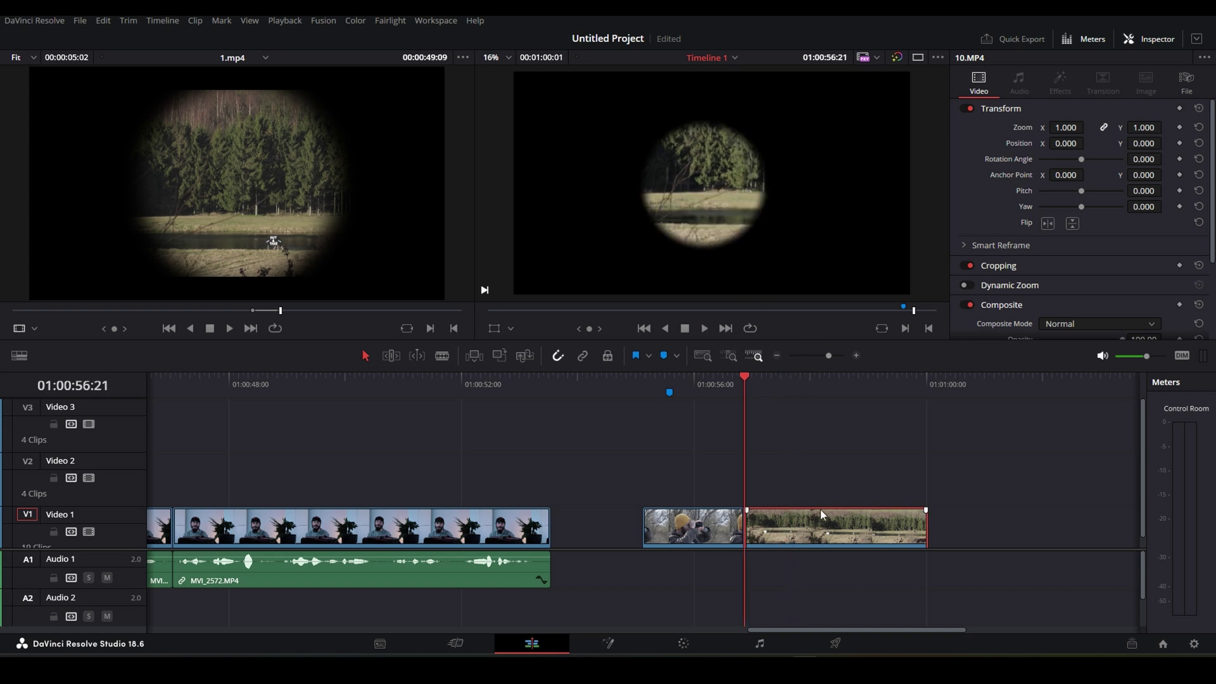
key(alt+Up)
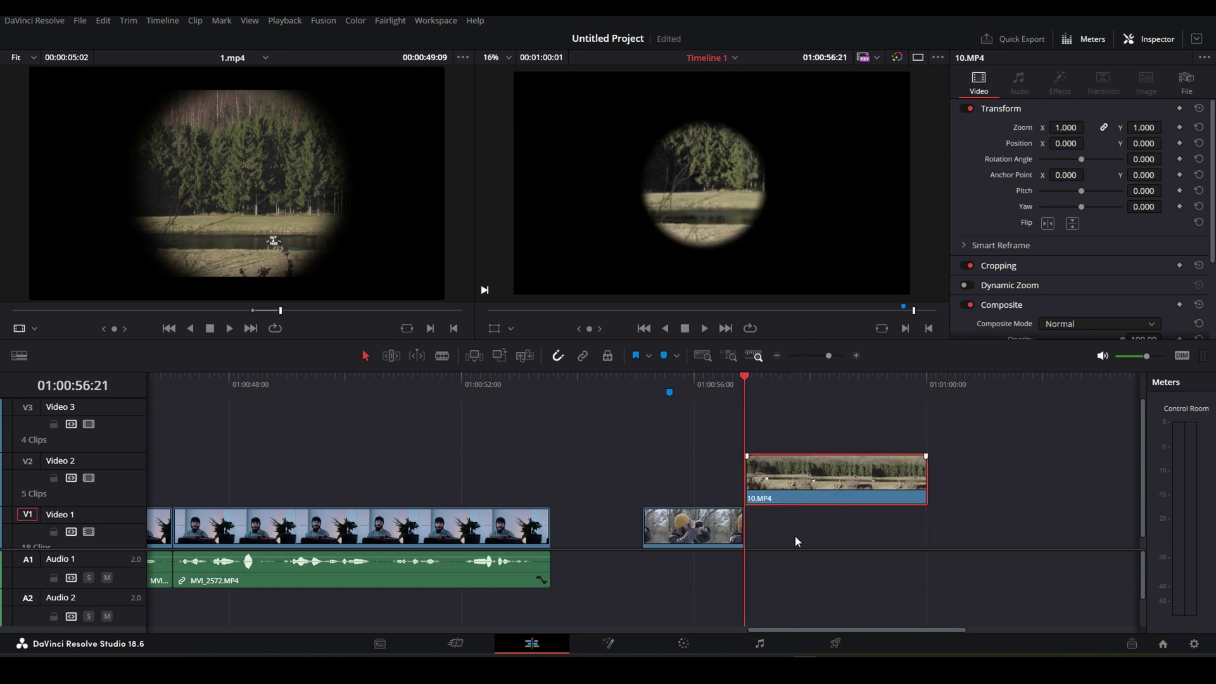
drag(464, 549, 1036, 550)
key(space)
key(space)
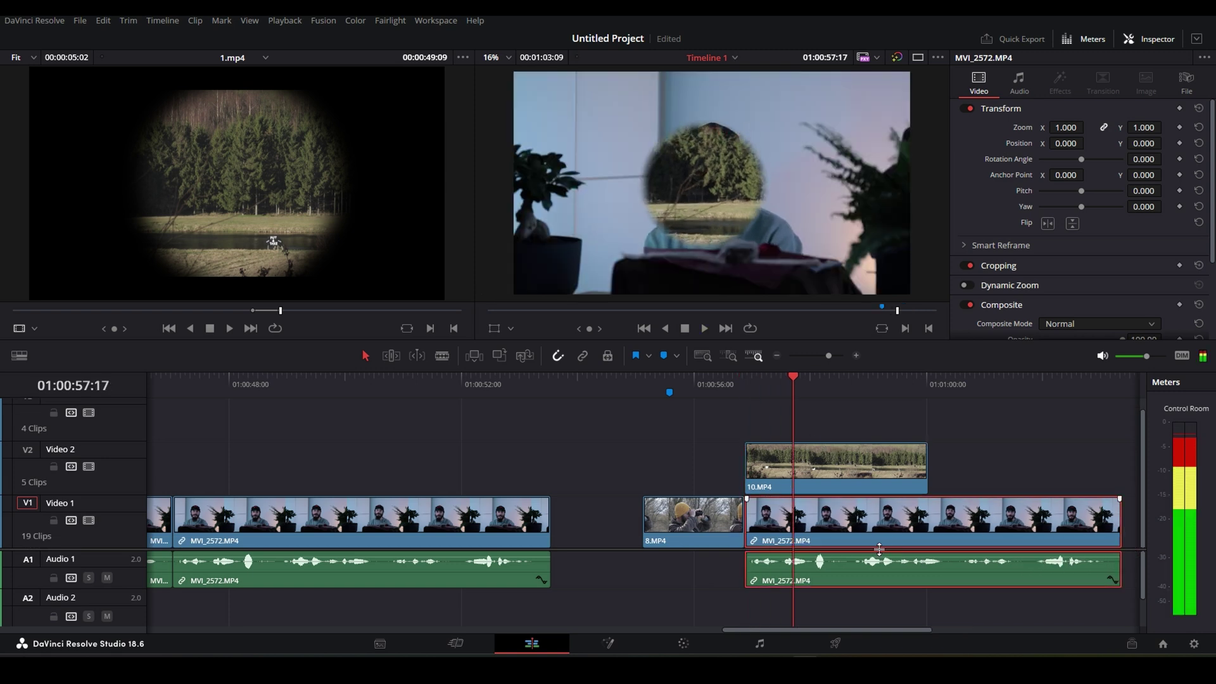
key(BackSpace)
drag(784, 492, 782, 525)
click(683, 643)
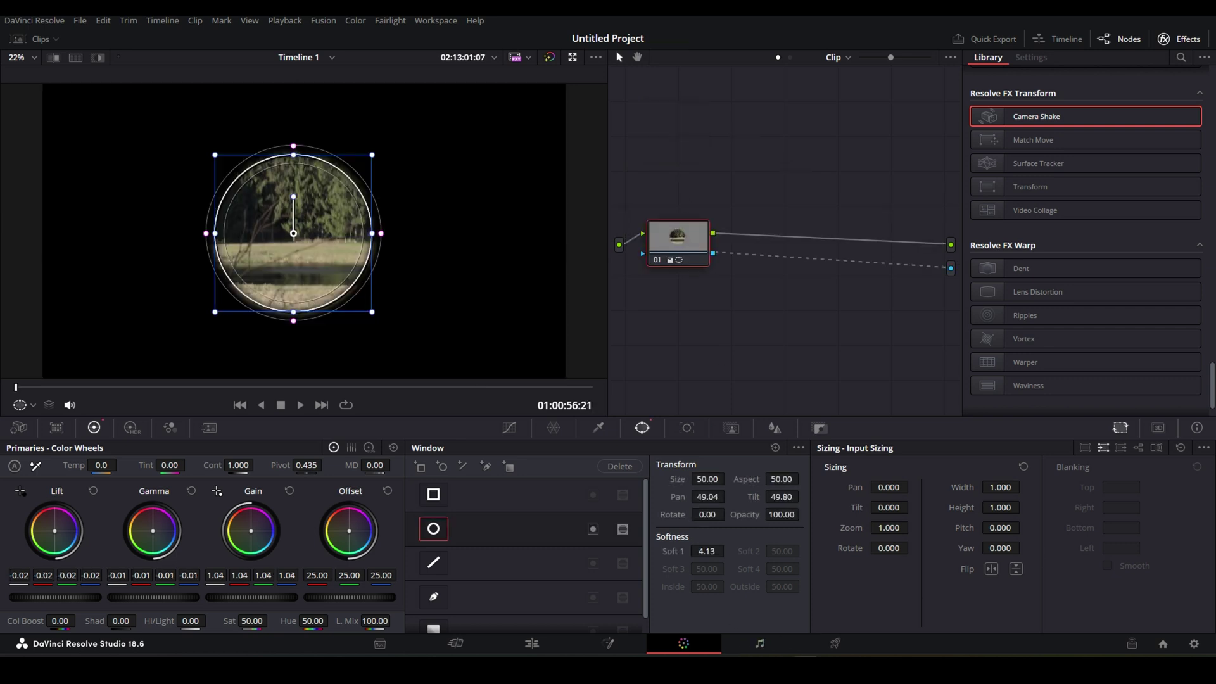
Re-centre the circle window at Pan 49.21, Tilt 50.09 and enlarge it considerably.
right_click(693, 290)
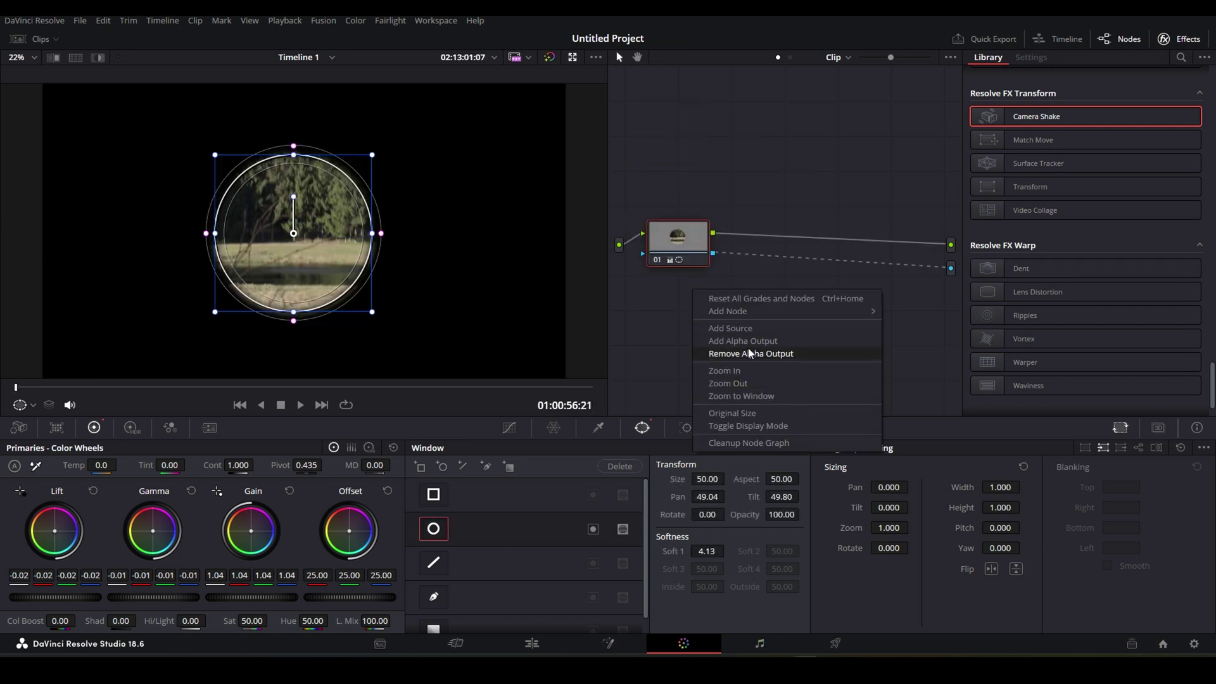
click(713, 259)
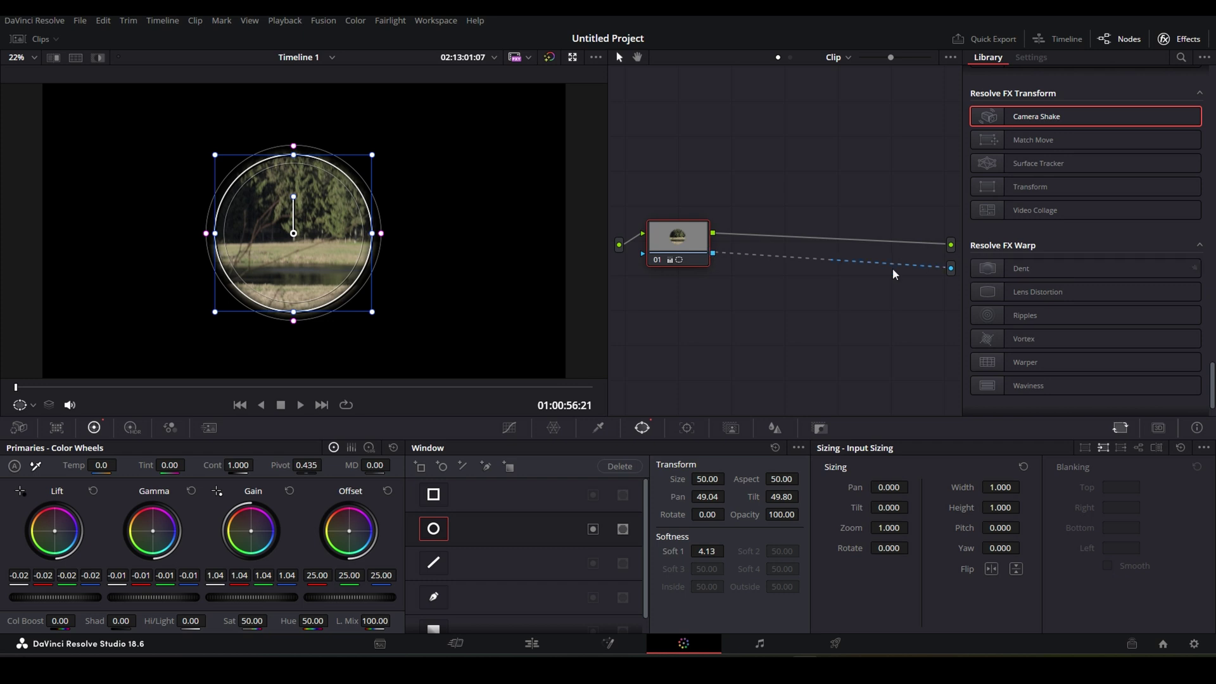
drag(295, 219, 302, 226)
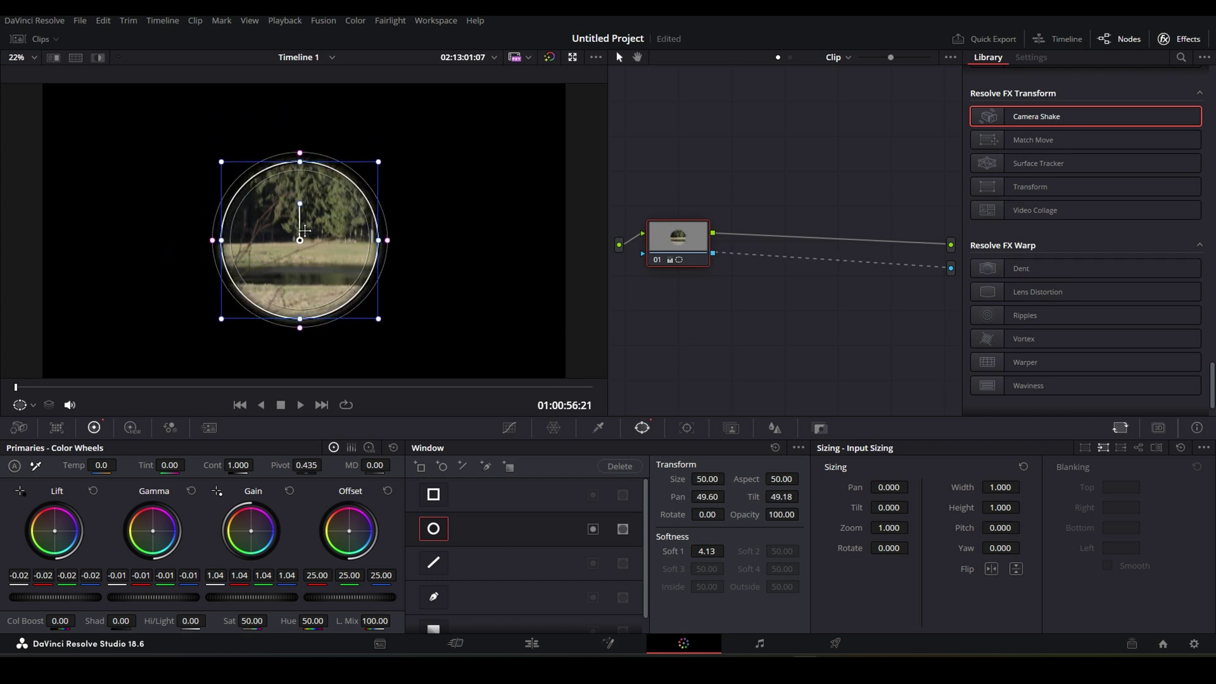
drag(379, 164, 432, 109)
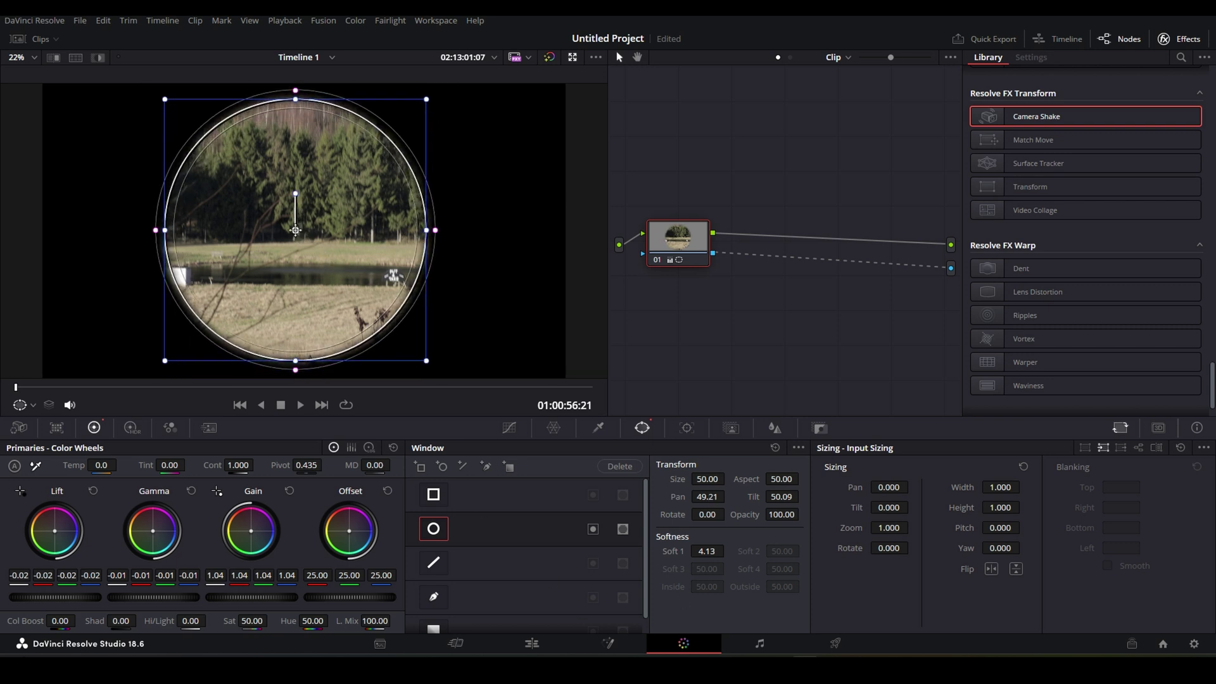
click(533, 643)
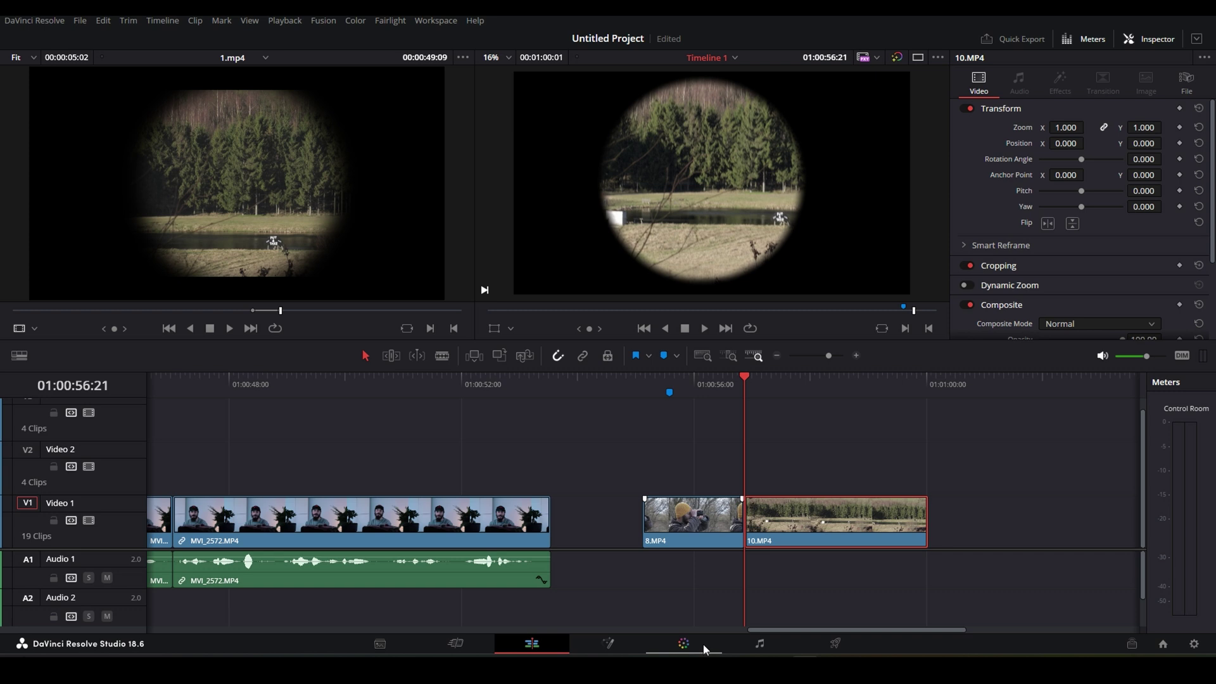
Raise the circle window's Soft 1 to 6.55, checking the feathered edge on the Edit page.
click(685, 644)
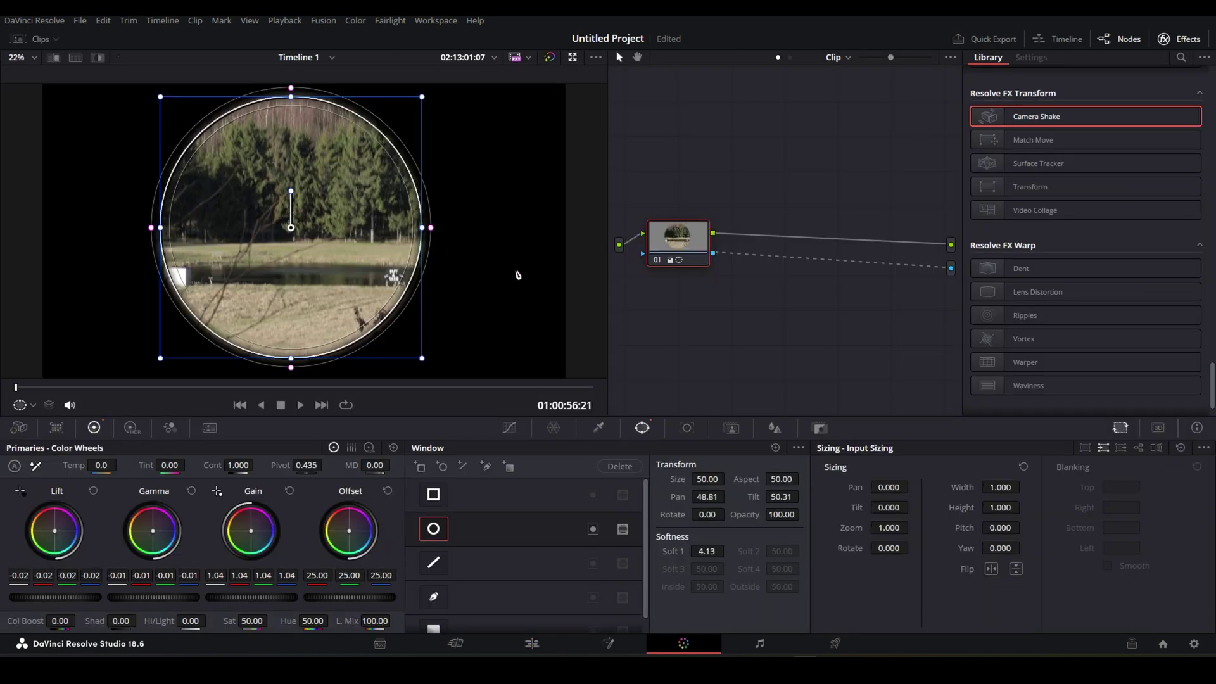
mouse_move(430, 227)
mouse_down()
mouse_move(492, 231)
mouse_move(408, 238)
mouse_move(442, 231)
mouse_move(432, 232)
mouse_up()
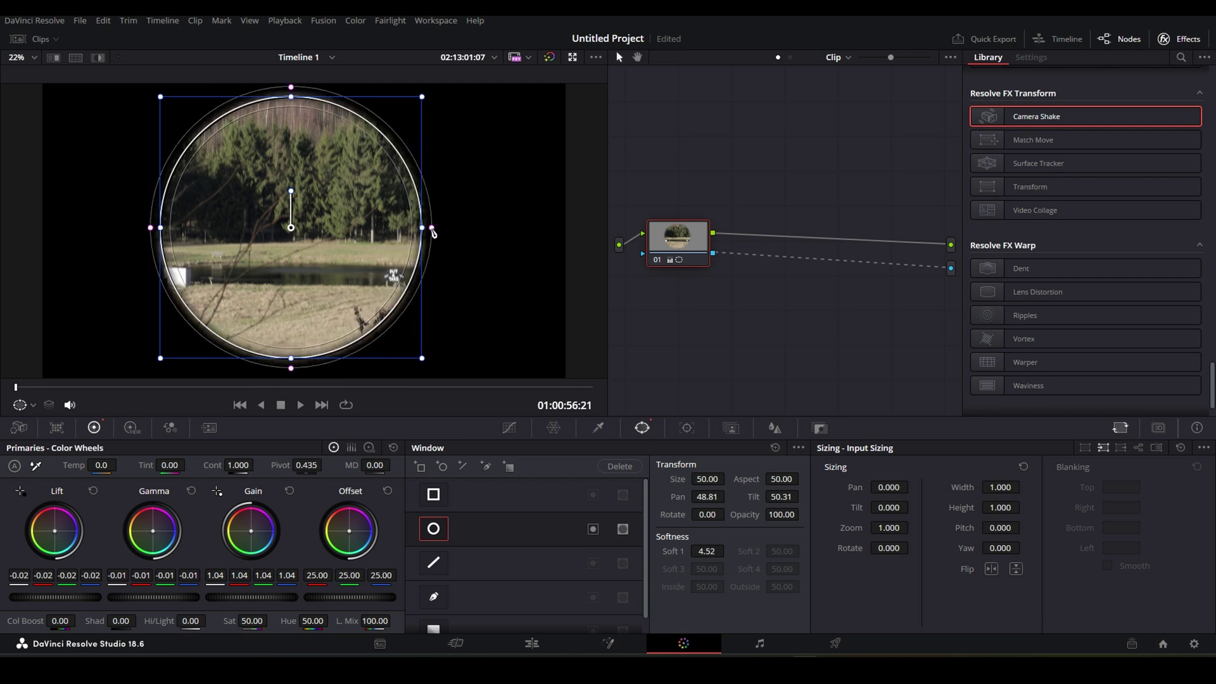
key(shift+4)
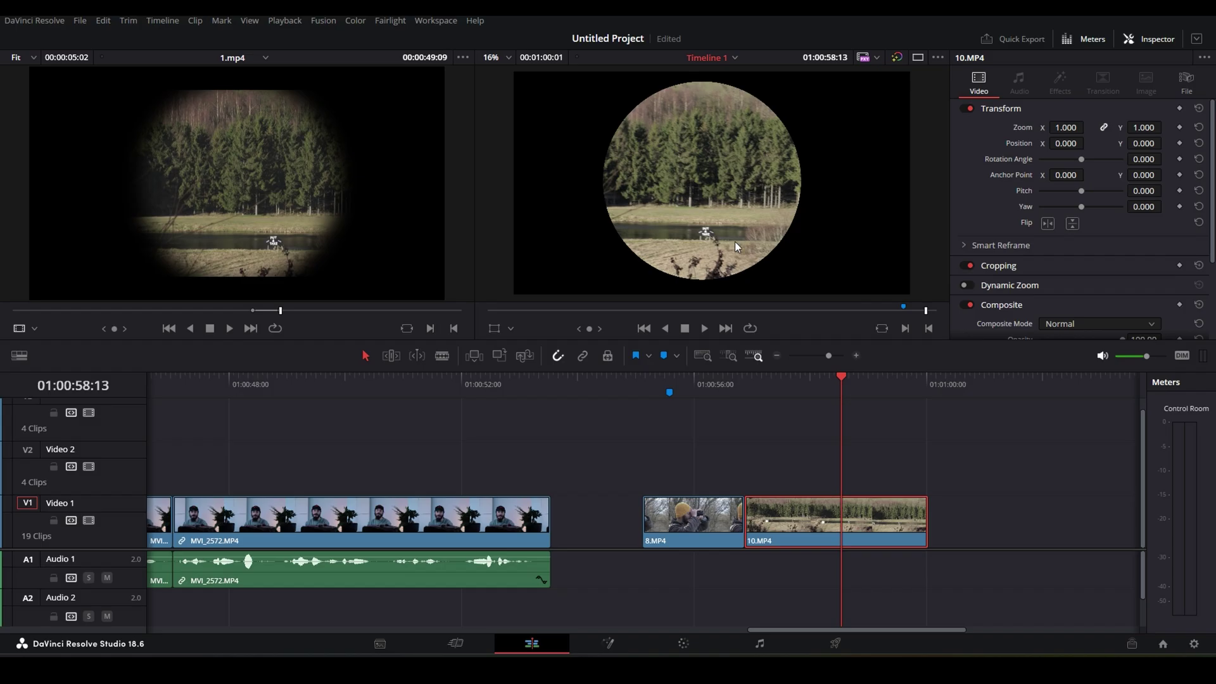
click(719, 644)
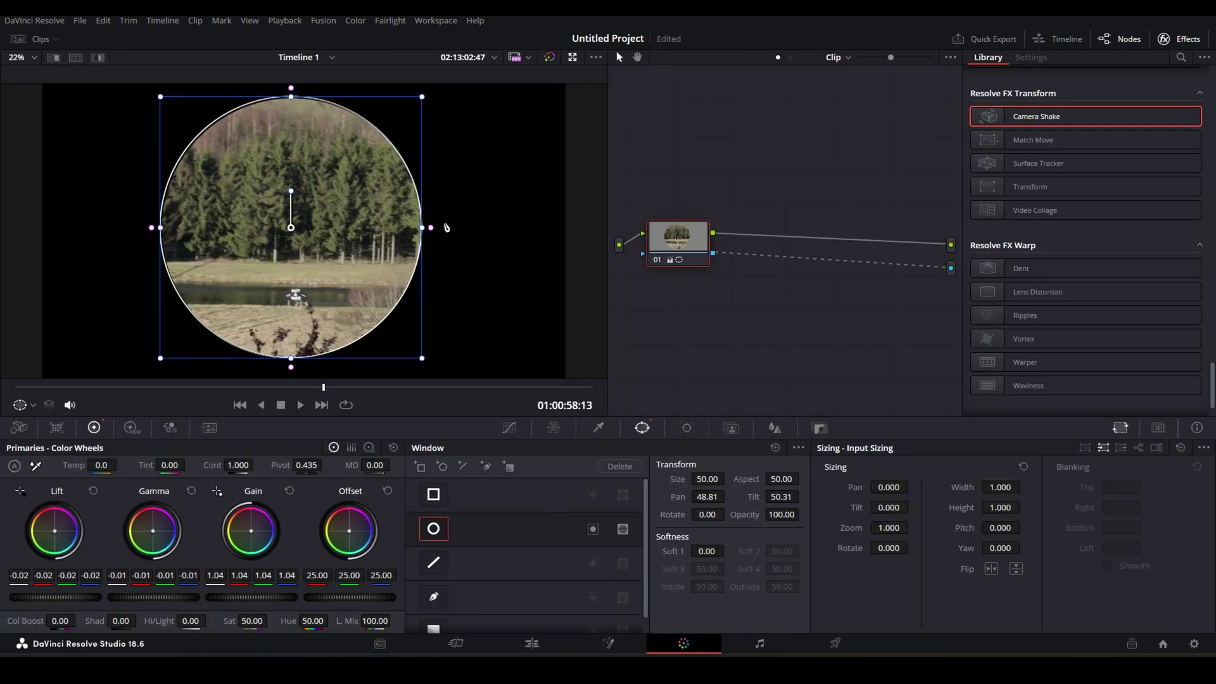
drag(434, 233, 437, 230)
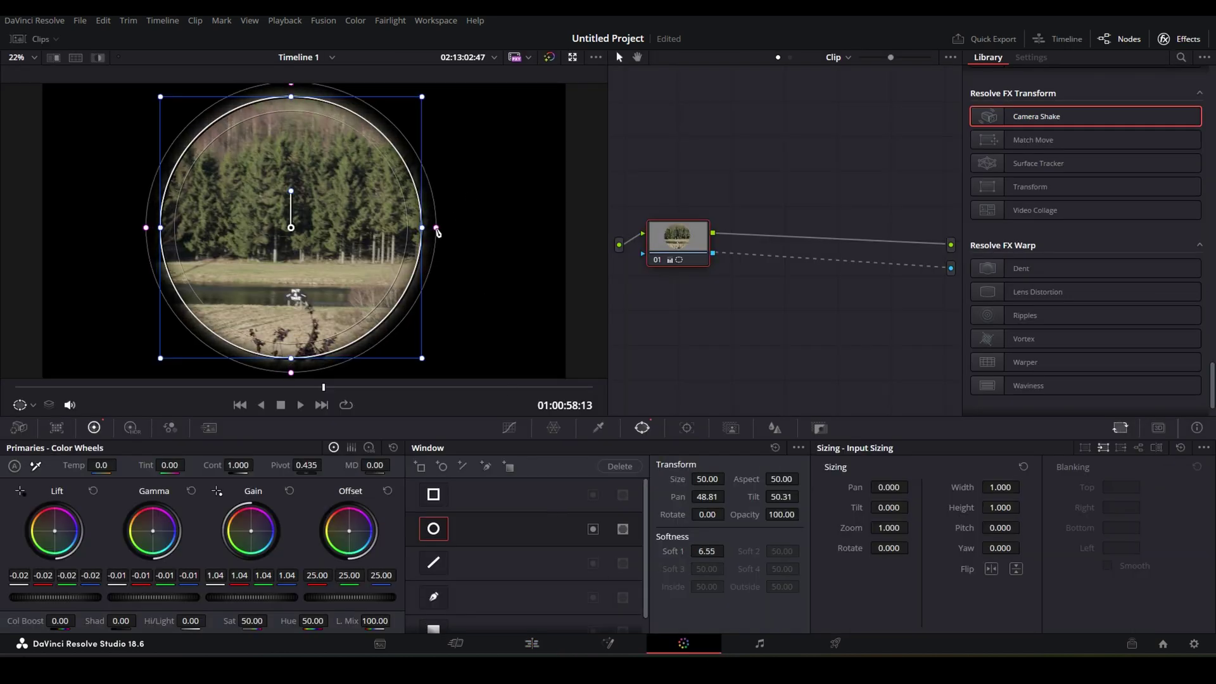
click(532, 644)
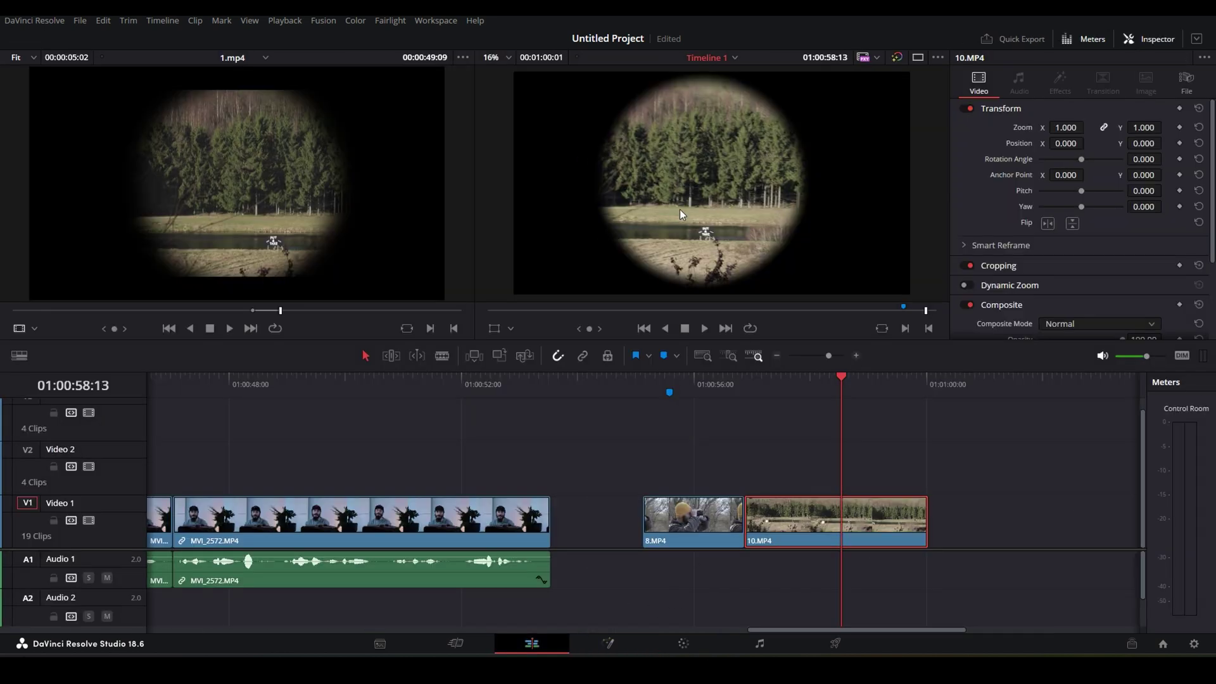
scroll(684, 185, down, 2)
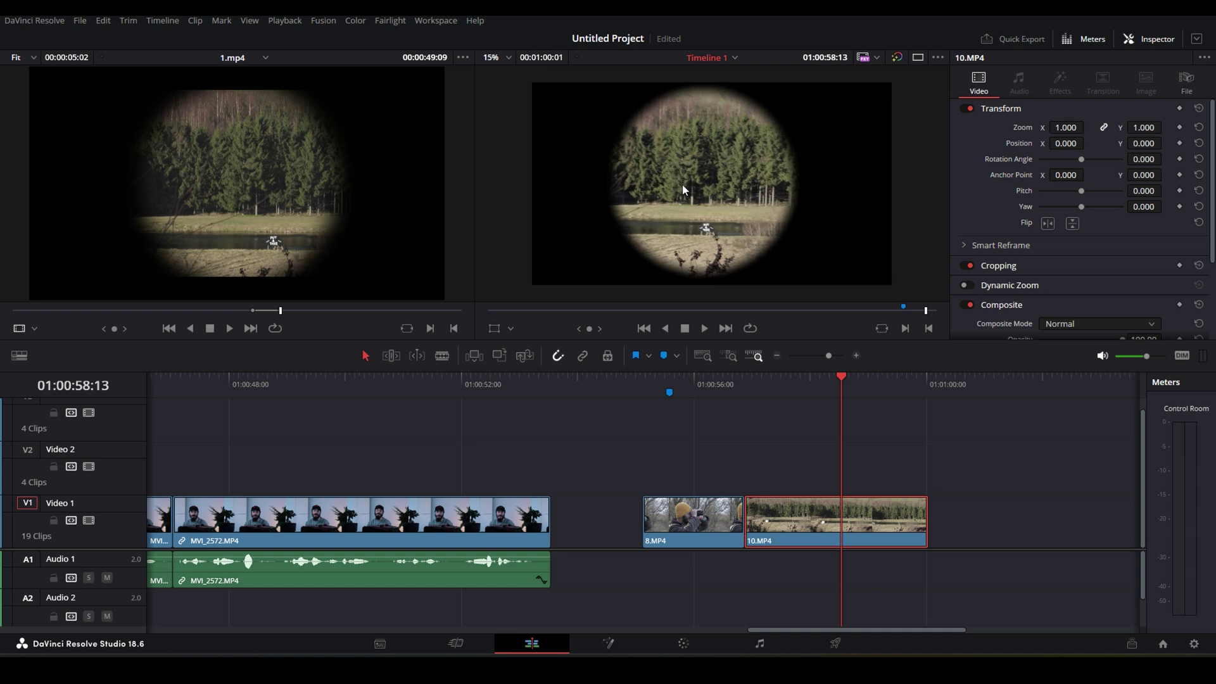
click(683, 644)
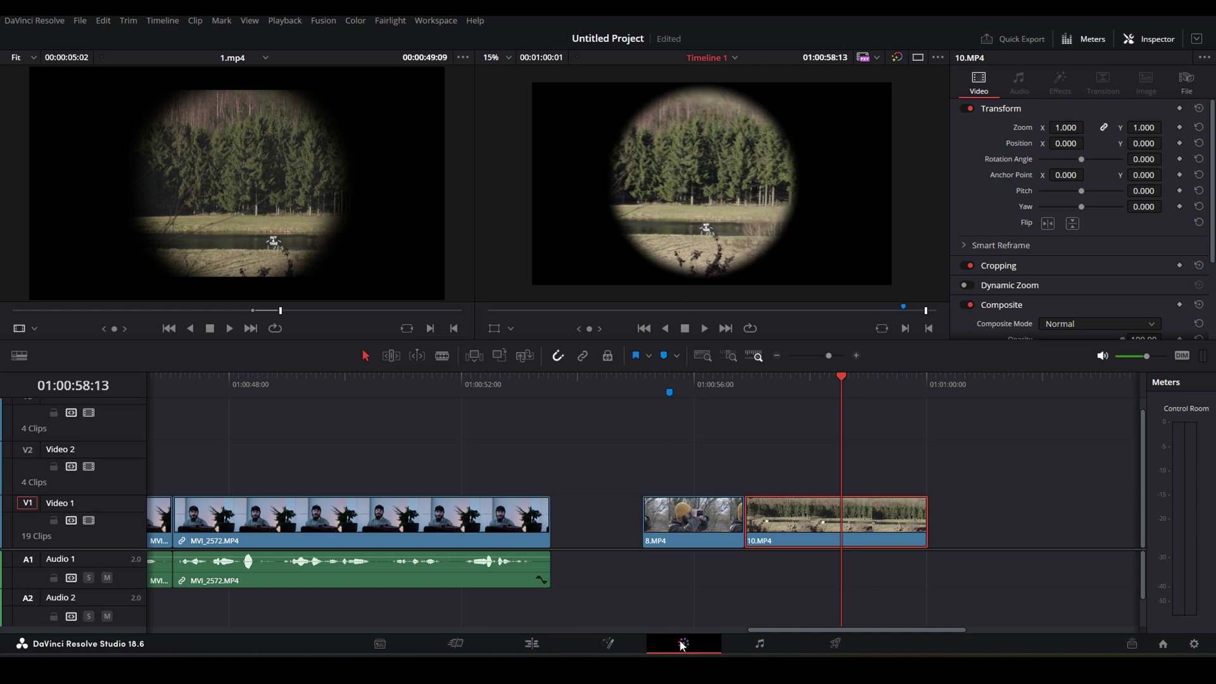
Apply Lens Distortion from a 'dist' search to node 01 and adjust its centre and amount.
click(1181, 57)
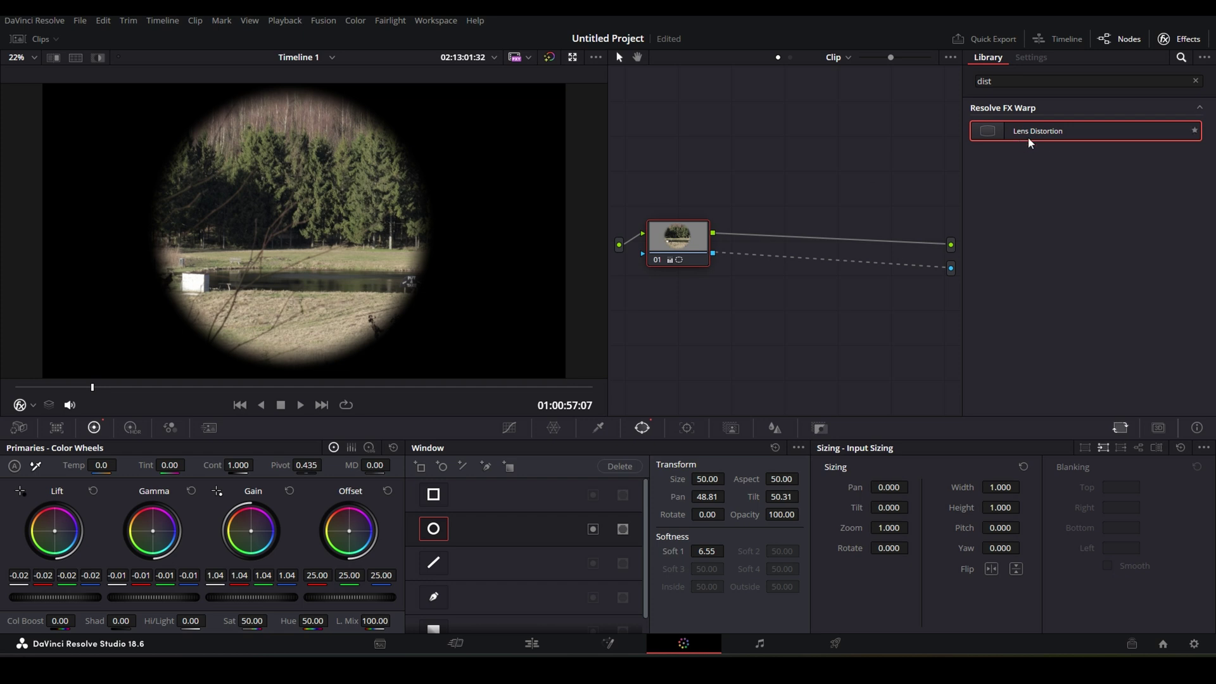
drag(1066, 130, 673, 255)
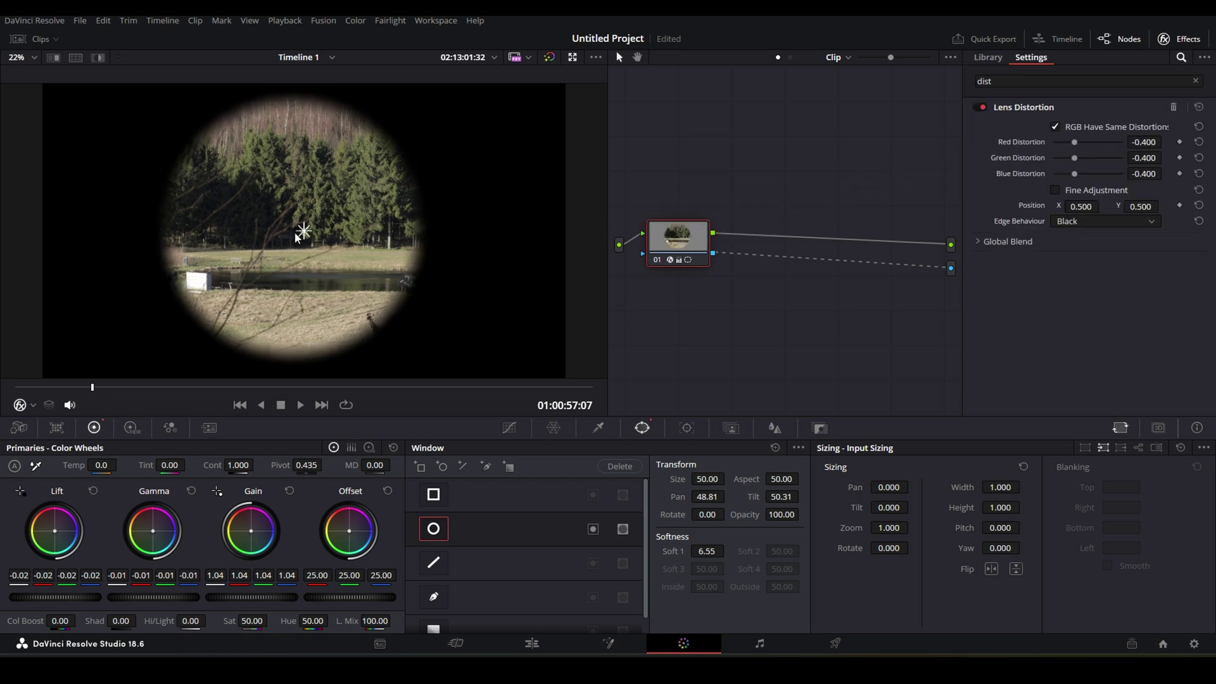
drag(296, 235, 290, 232)
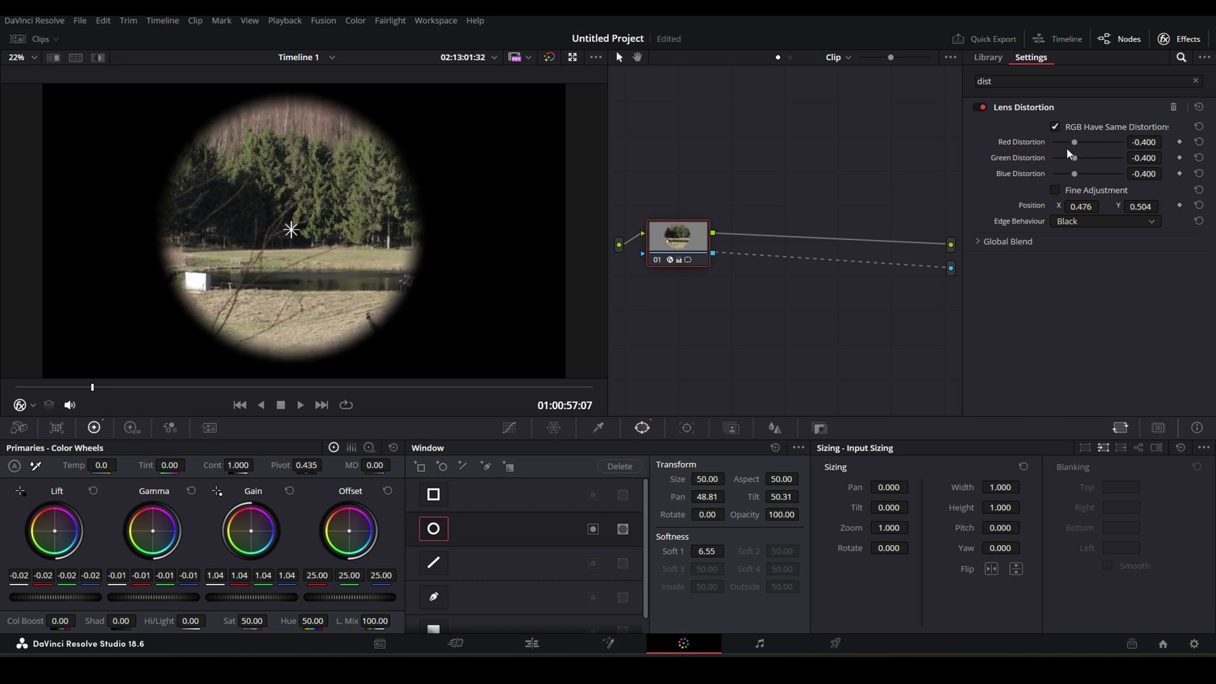
mouse_move(1066, 148)
mouse_down()
mouse_move(1092, 142)
mouse_move(1042, 144)
mouse_move(1100, 158)
mouse_move(1073, 160)
mouse_up()
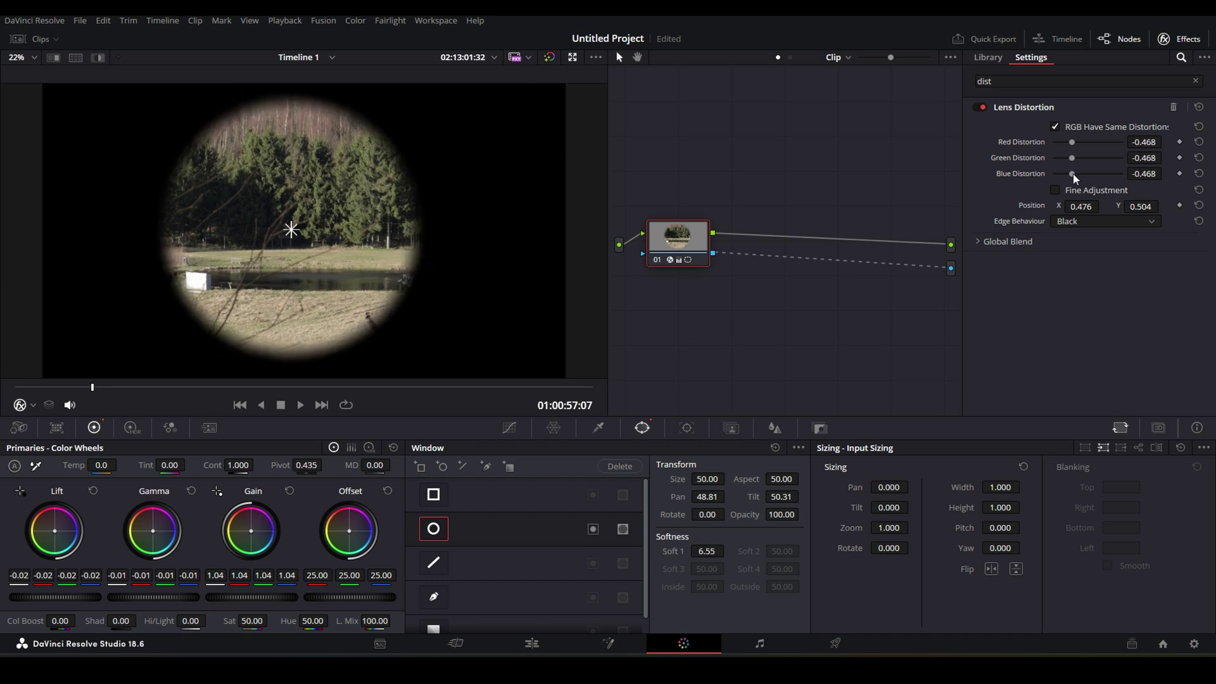
drag(1075, 206, 1103, 206)
Try Wrap-Around and Replicate edge behaviours, then set Edge Behaviour back to Black.
click(1090, 223)
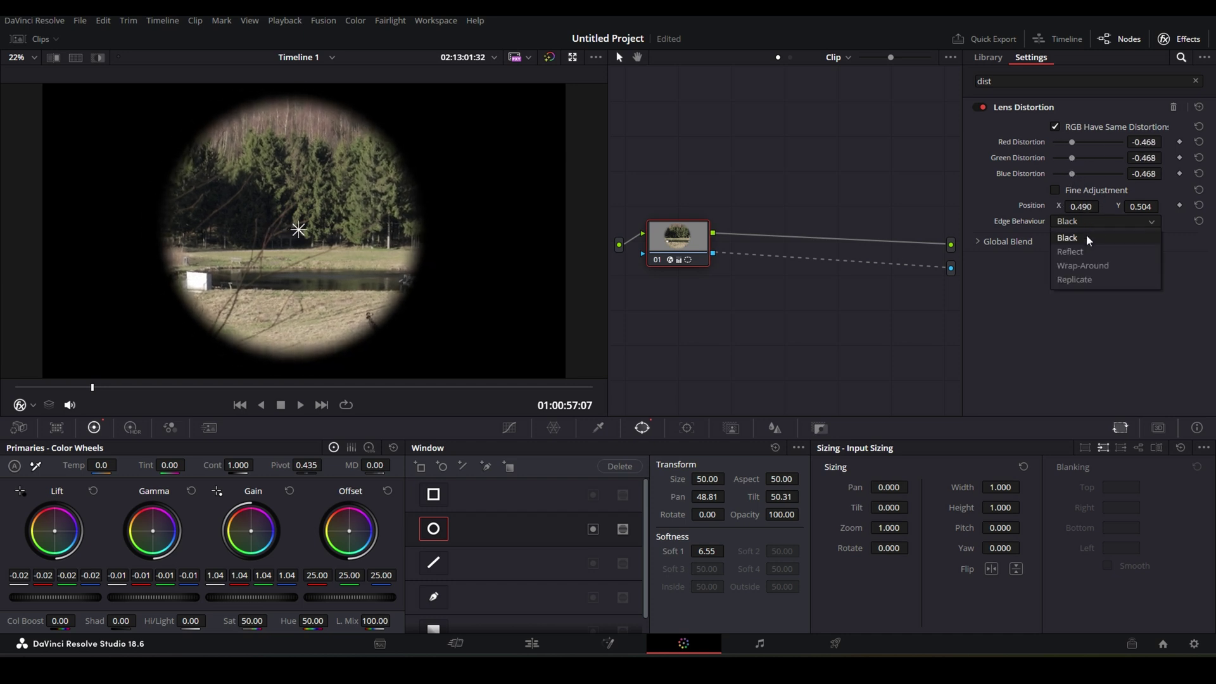
click(1081, 221)
click(1078, 223)
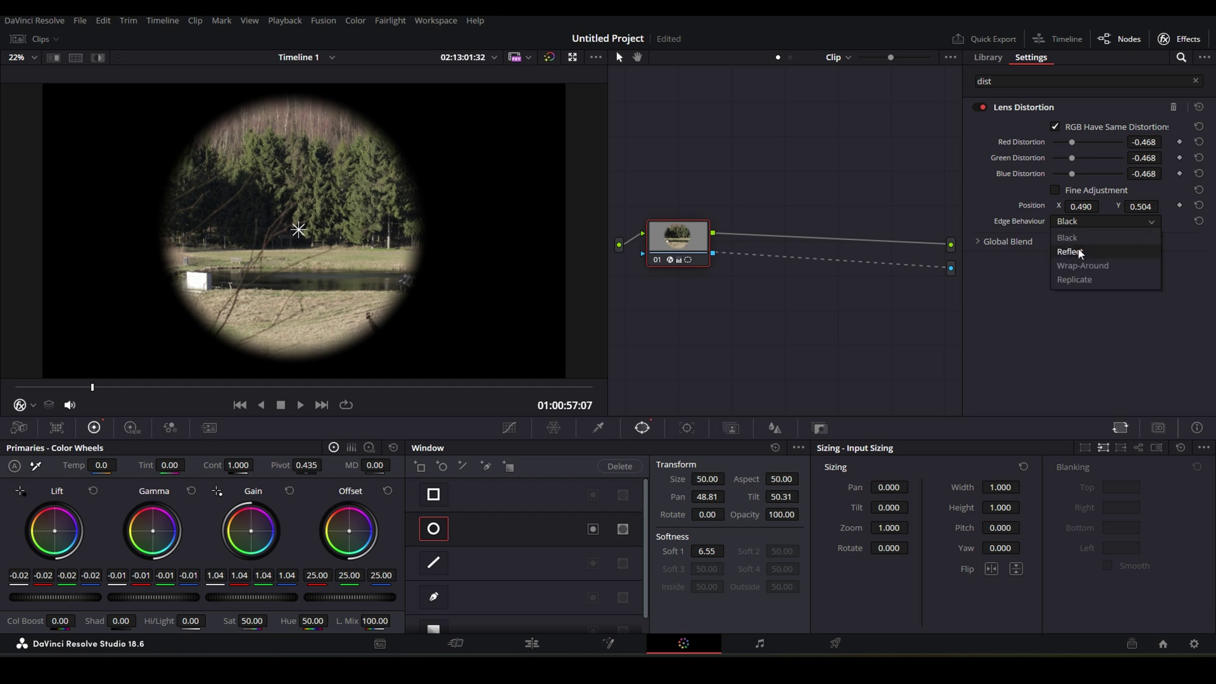
click(1075, 223)
click(1075, 223)
click(1080, 260)
click(1085, 223)
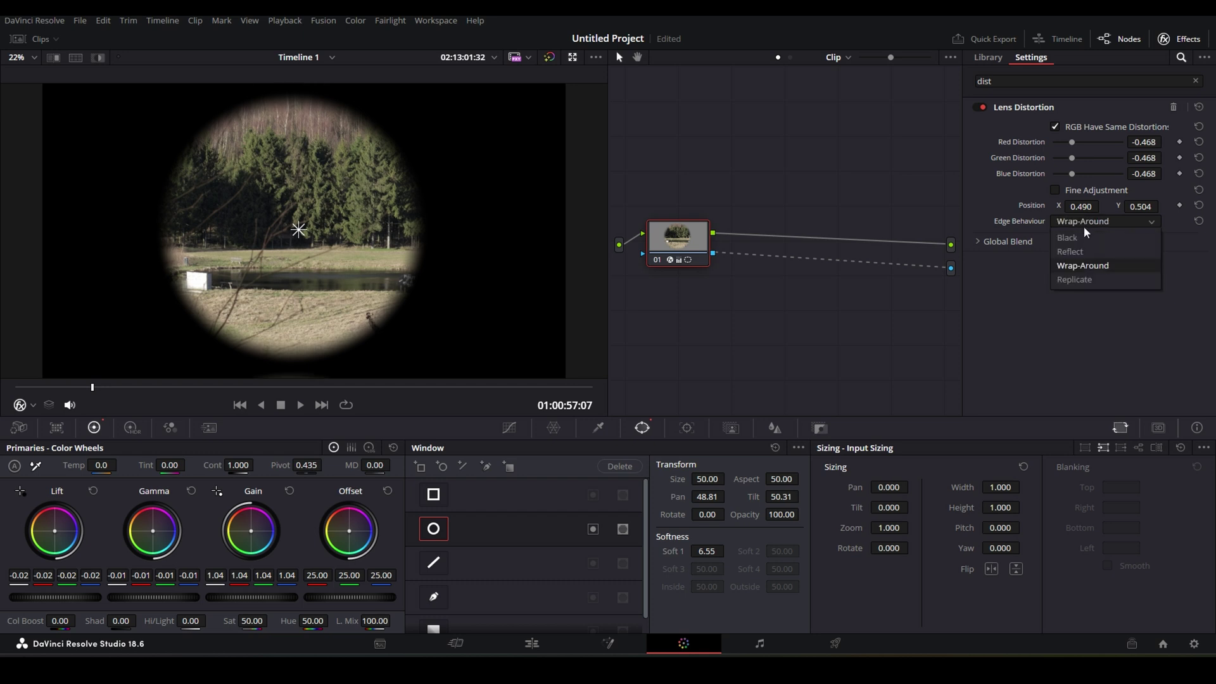
click(1079, 279)
click(1085, 223)
click(1068, 245)
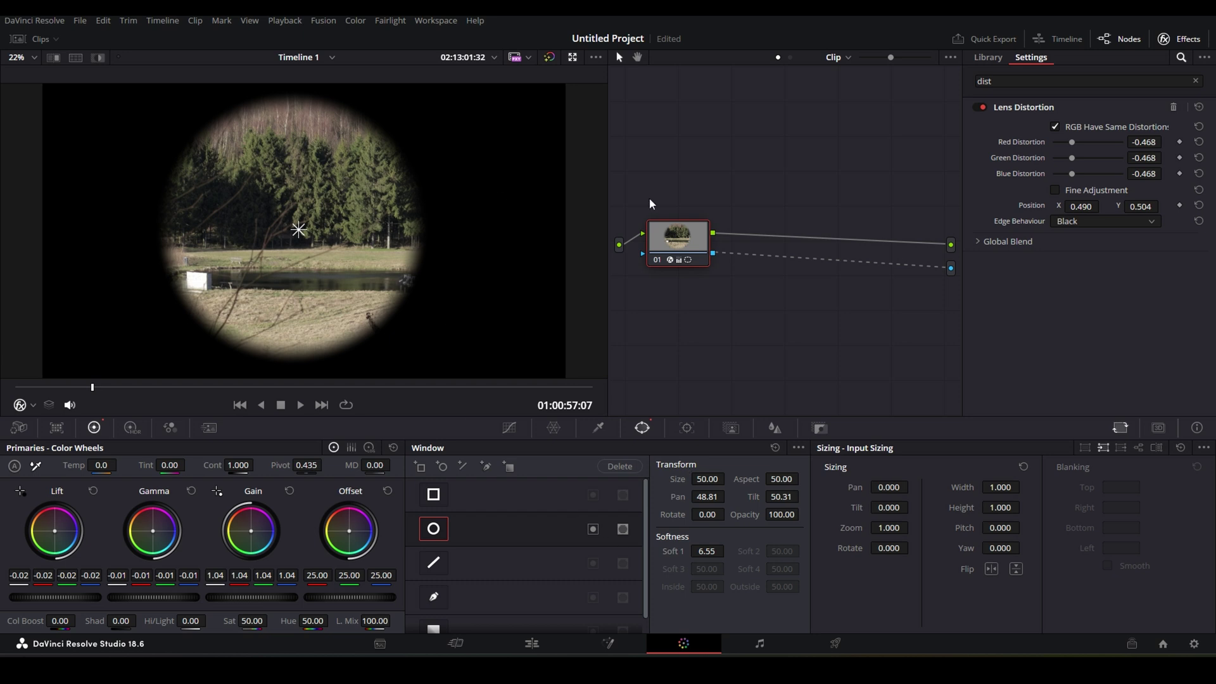
Set Distortion to -1.000 and preview the field clip on the Edit page.
drag(1080, 142, 1054, 149)
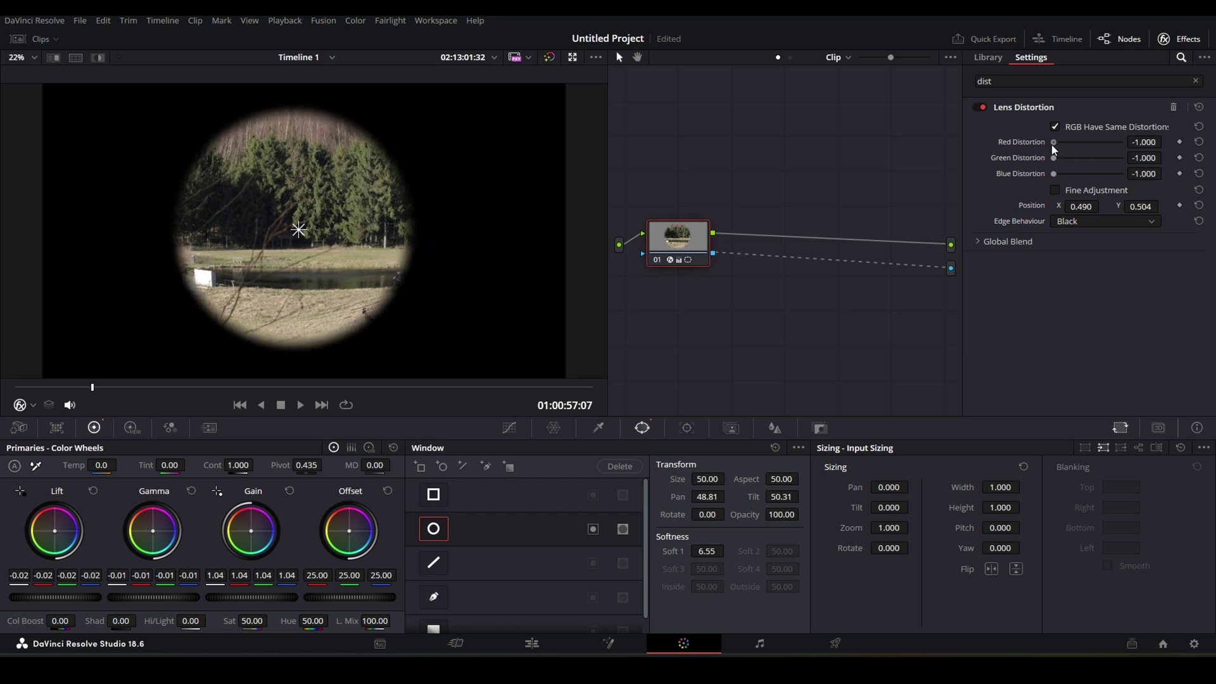
click(523, 646)
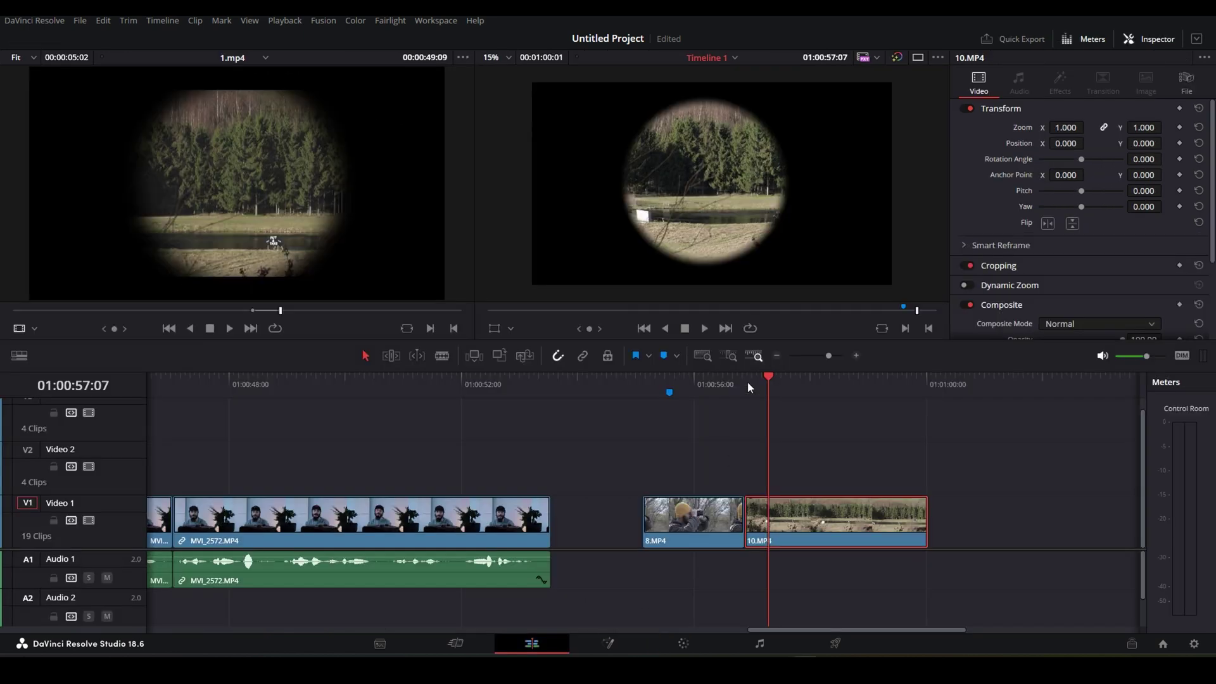
mouse_move(748, 382)
mouse_down()
mouse_move(716, 386)
mouse_move(781, 395)
mouse_move(766, 393)
mouse_up()
key(ctrl+f)
key(space)
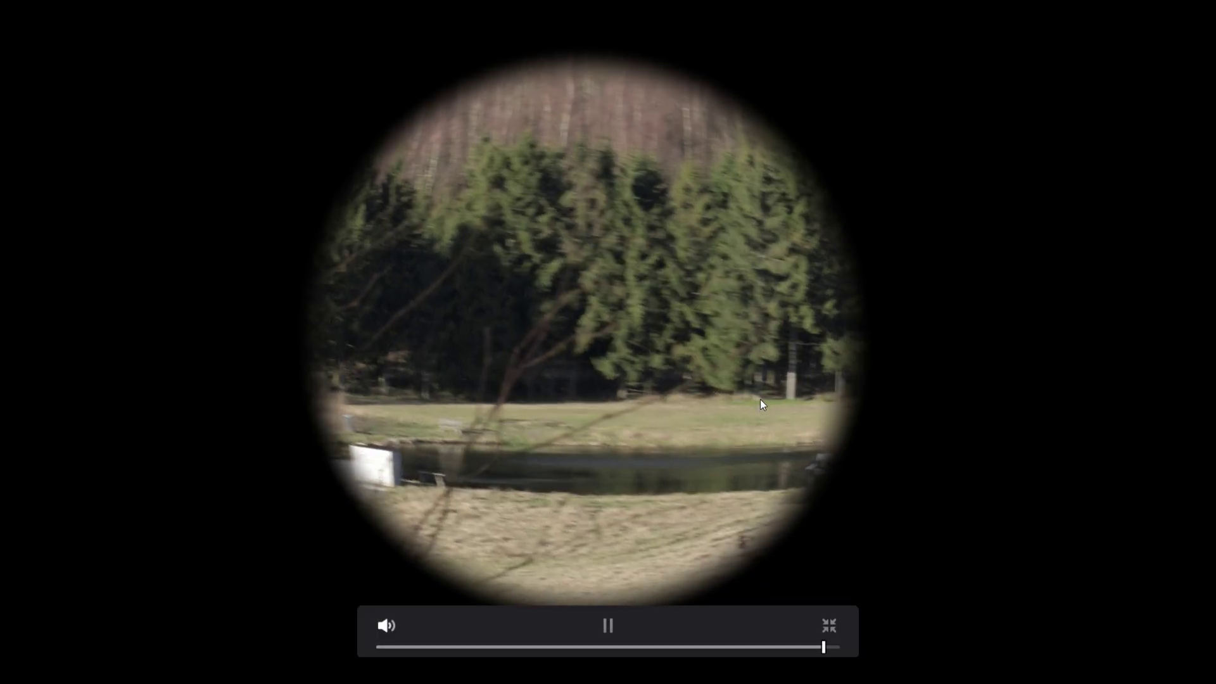
key(space)
key(space)
key(space)
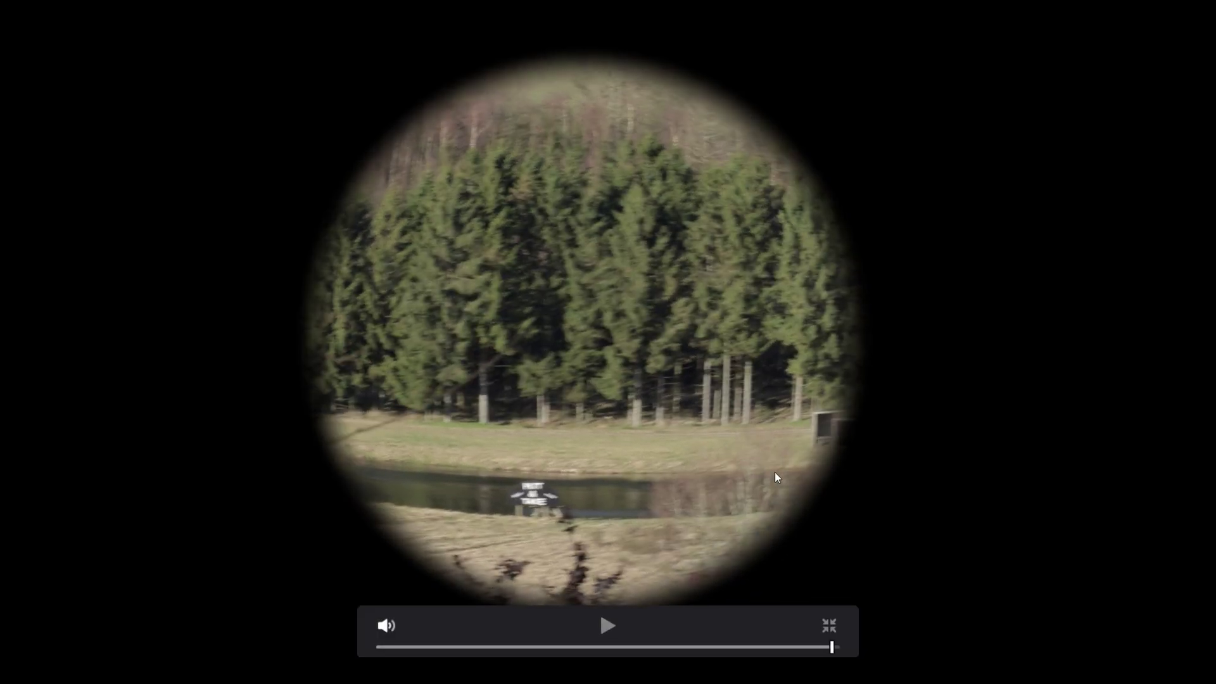
key(Escape)
drag(729, 385, 752, 430)
key(space)
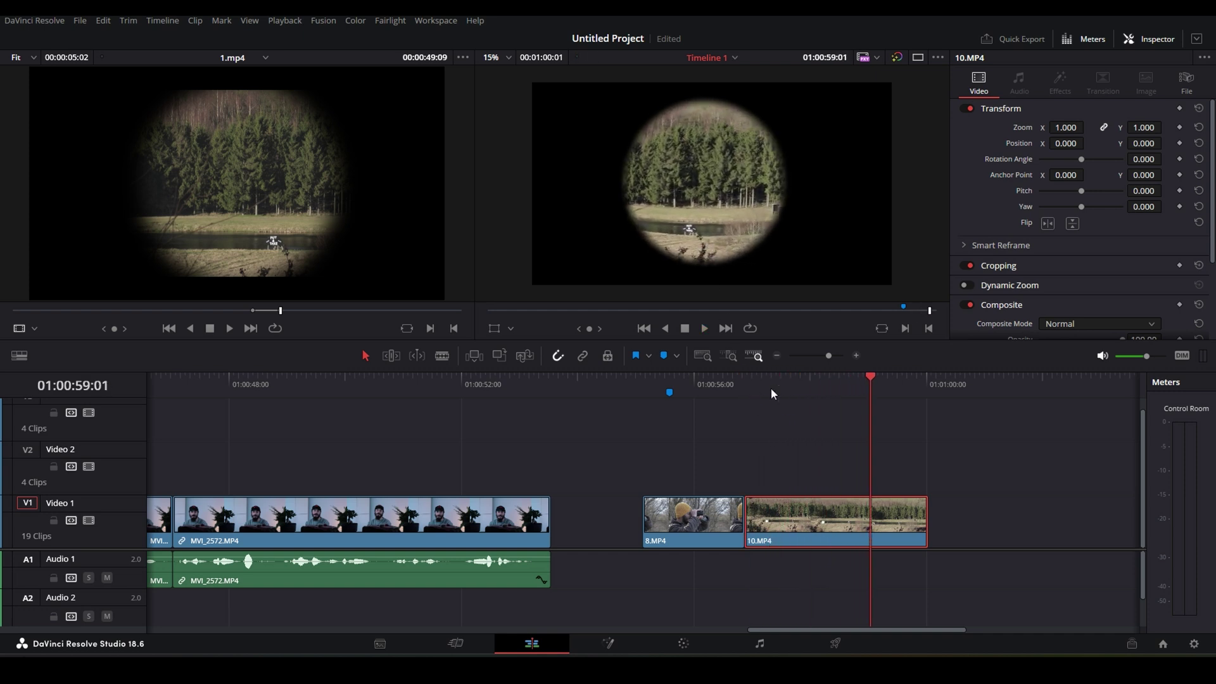
Place a copy of MVI_2572.MP4 after 10.MP4 and delete the copy's audio.
click(758, 379)
click(795, 384)
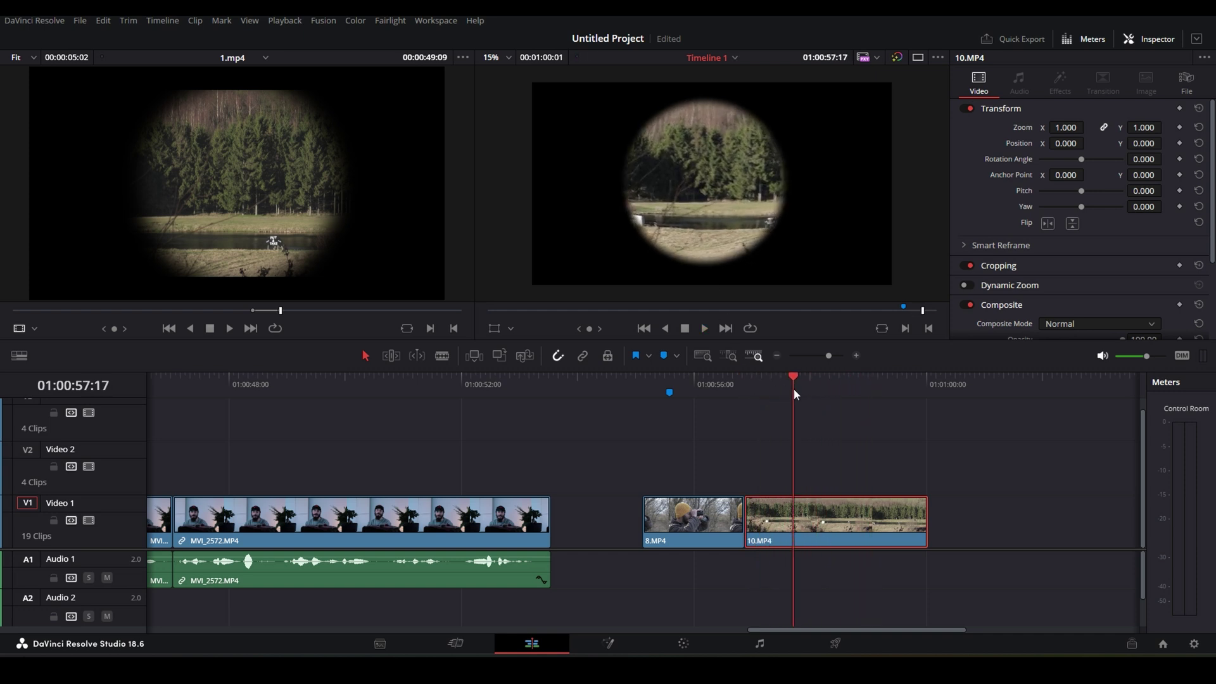
key(space)
scroll(460, 523, down, 1)
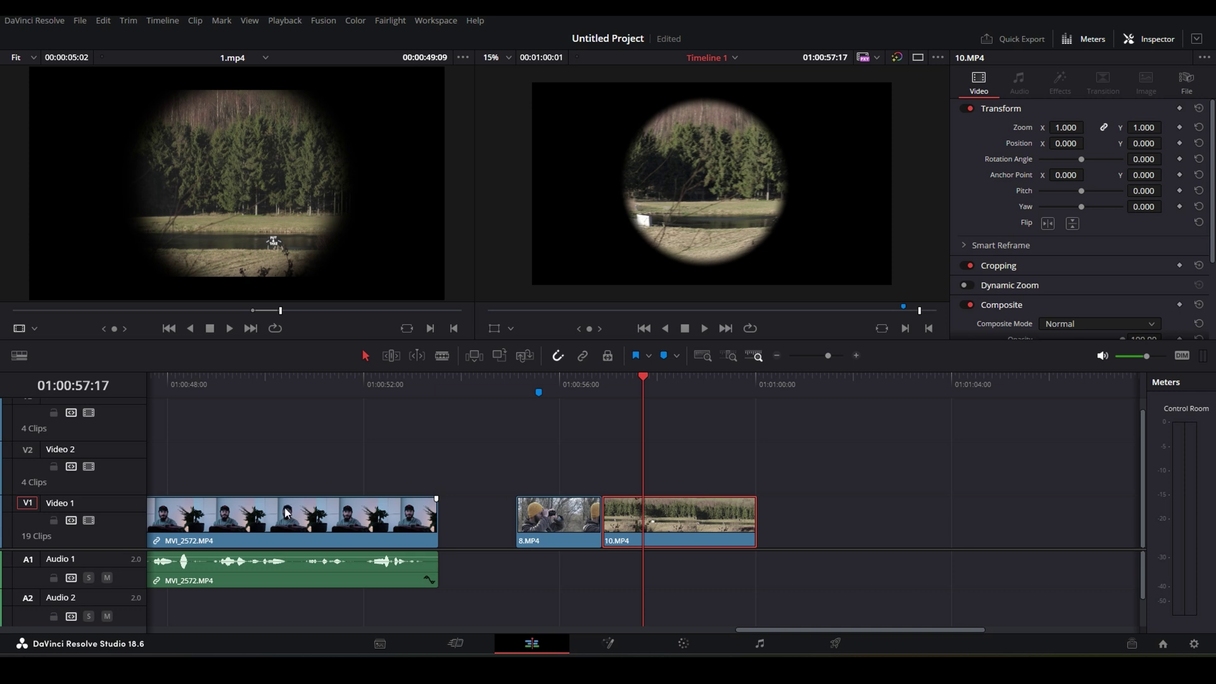
drag(287, 513, 860, 574)
alt+click(860, 579)
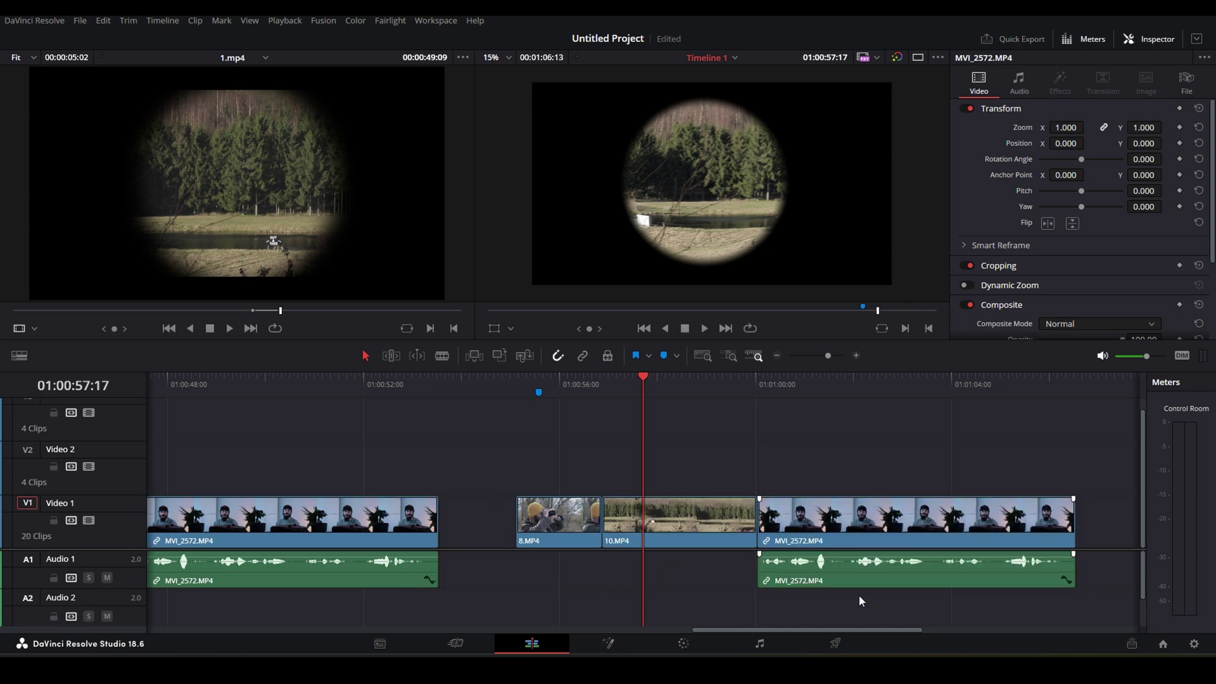
key(Delete)
click(770, 391)
key(space)
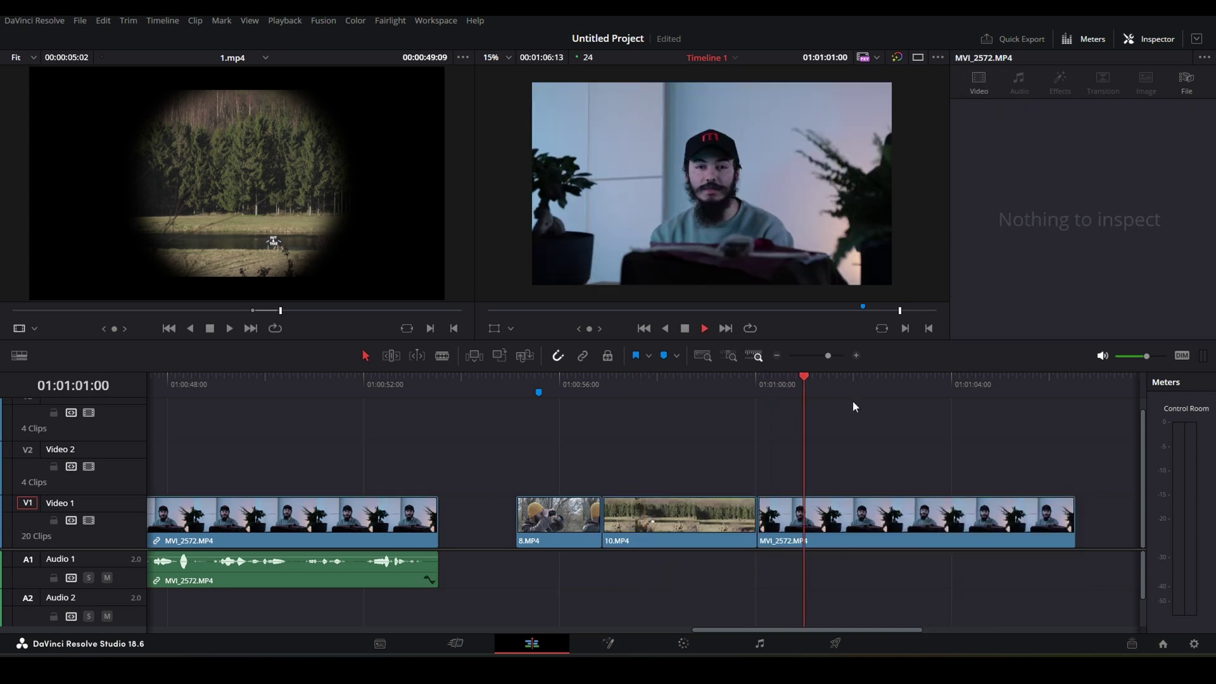
click(839, 543)
Open the copy on the Color page, clear the effects search, and enable a circle window.
click(694, 642)
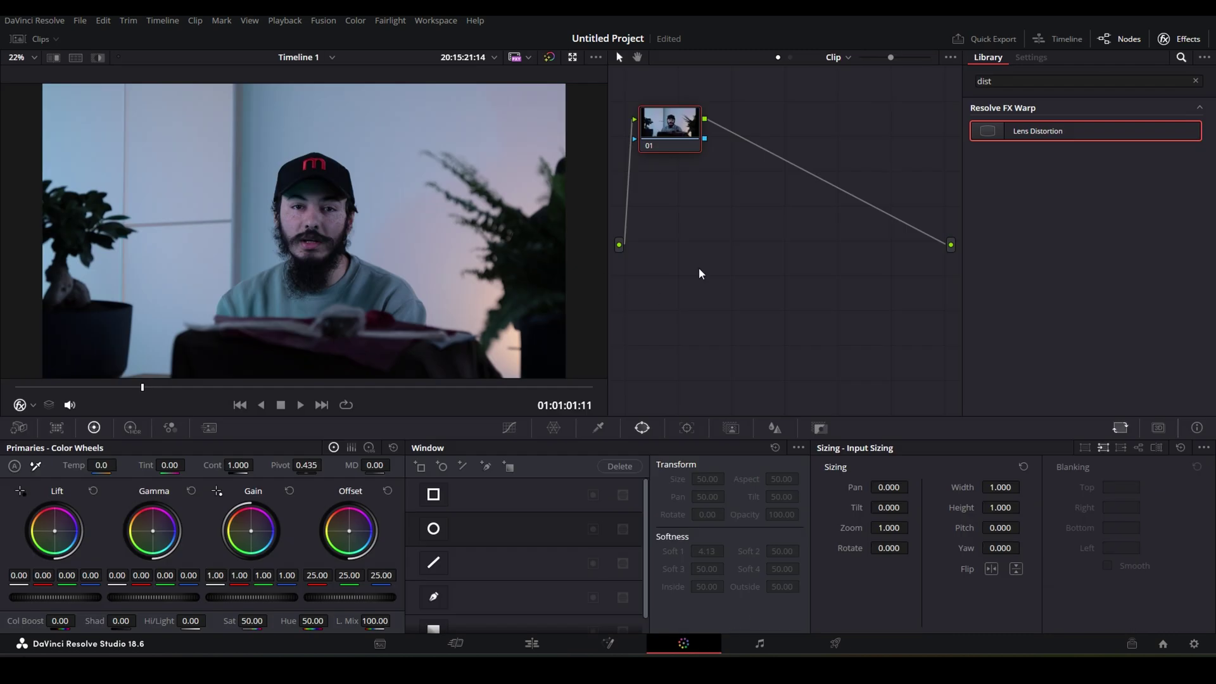
click(1004, 82)
key(BackSpace)
key(BackSpace)
key(BackSpace)
key(BackSpace)
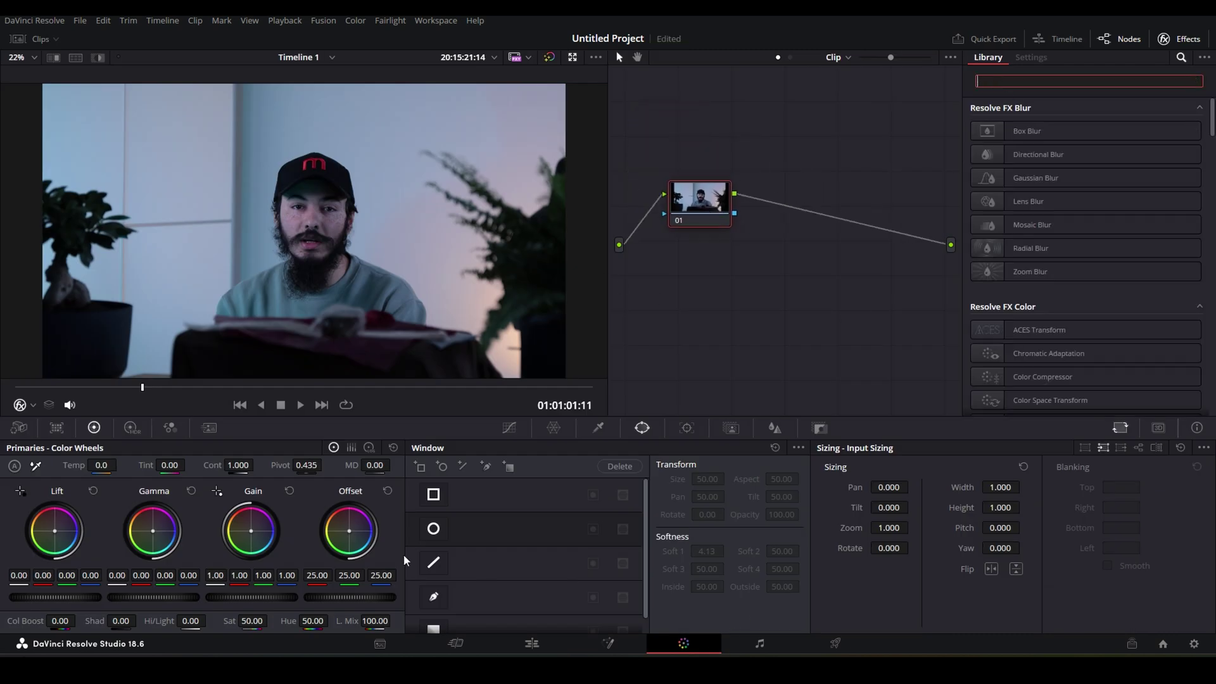
click(433, 529)
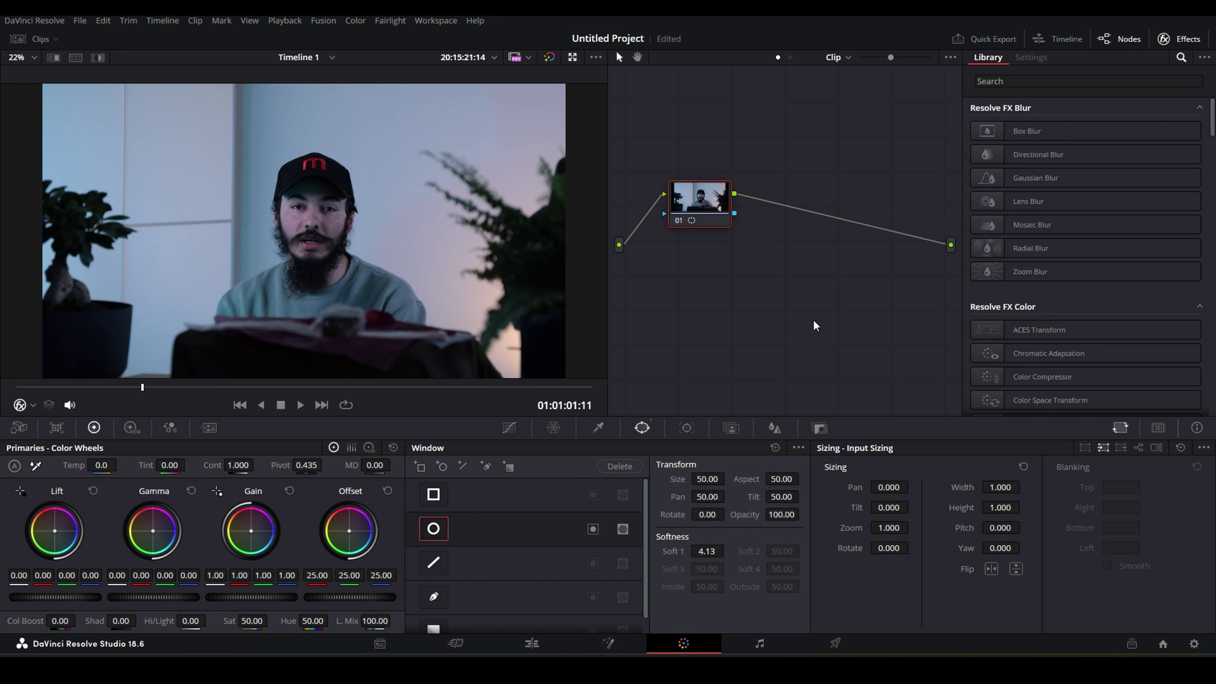
drag(696, 196, 695, 201)
scroll(347, 234, down, 4)
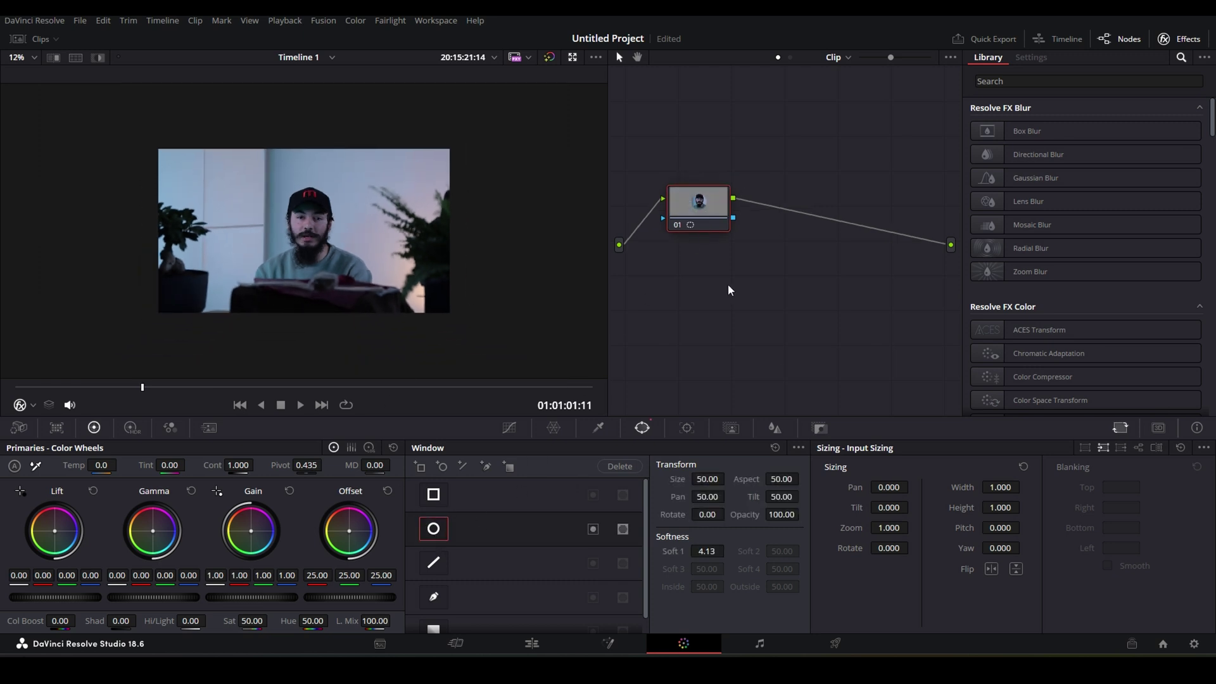
drag(682, 207, 683, 237)
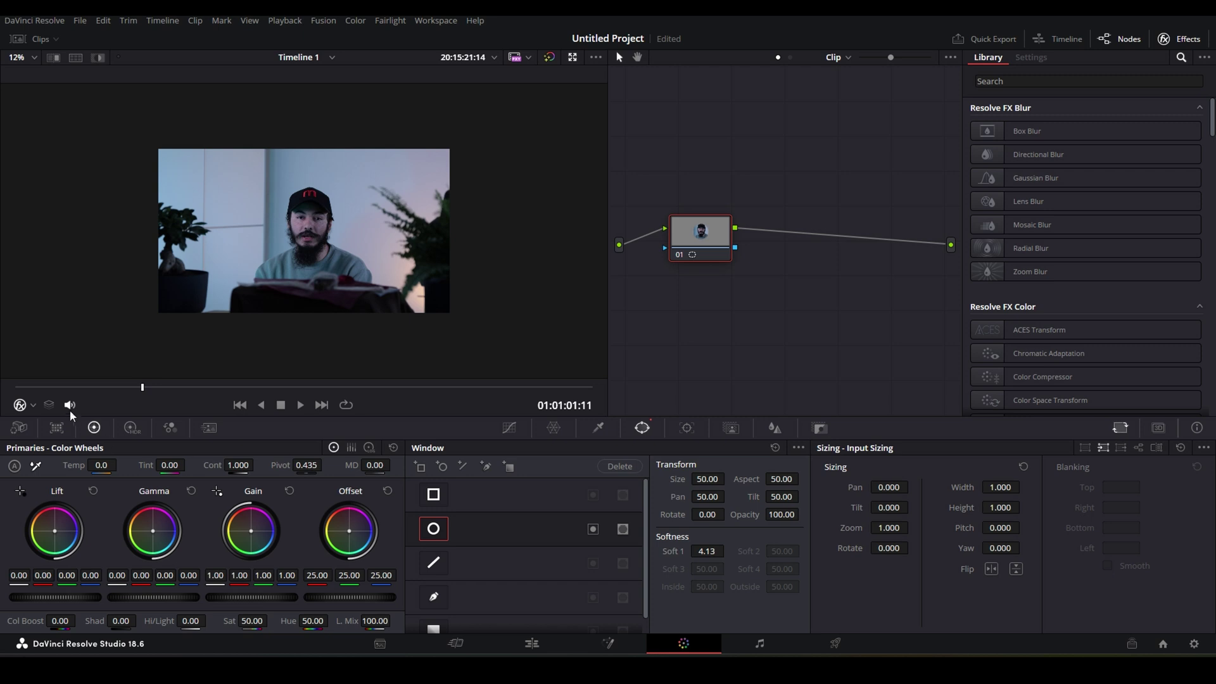
Show the circle window outline in the viewer and move the circle onto the man's face.
click(33, 404)
click(42, 422)
click(32, 405)
click(45, 458)
drag(304, 209, 303, 241)
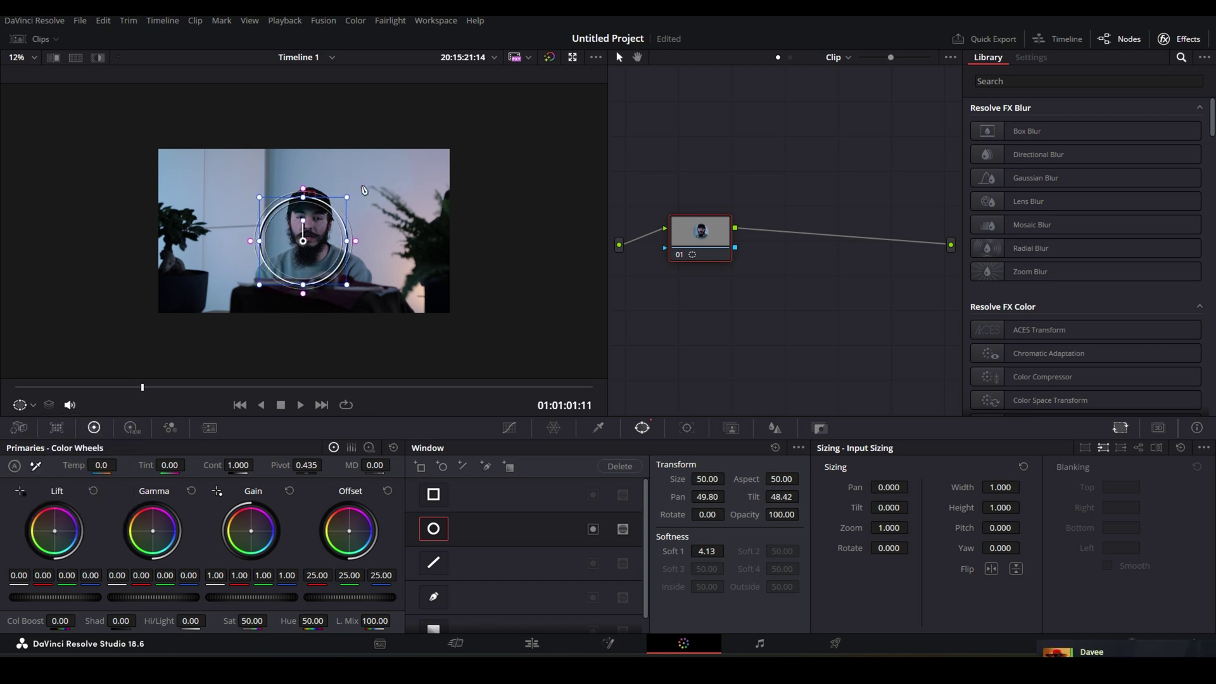
Add an alpha output so outside turns black, and enlarge the circle around the subject.
right_click(388, 239)
right_click(808, 301)
click(846, 322)
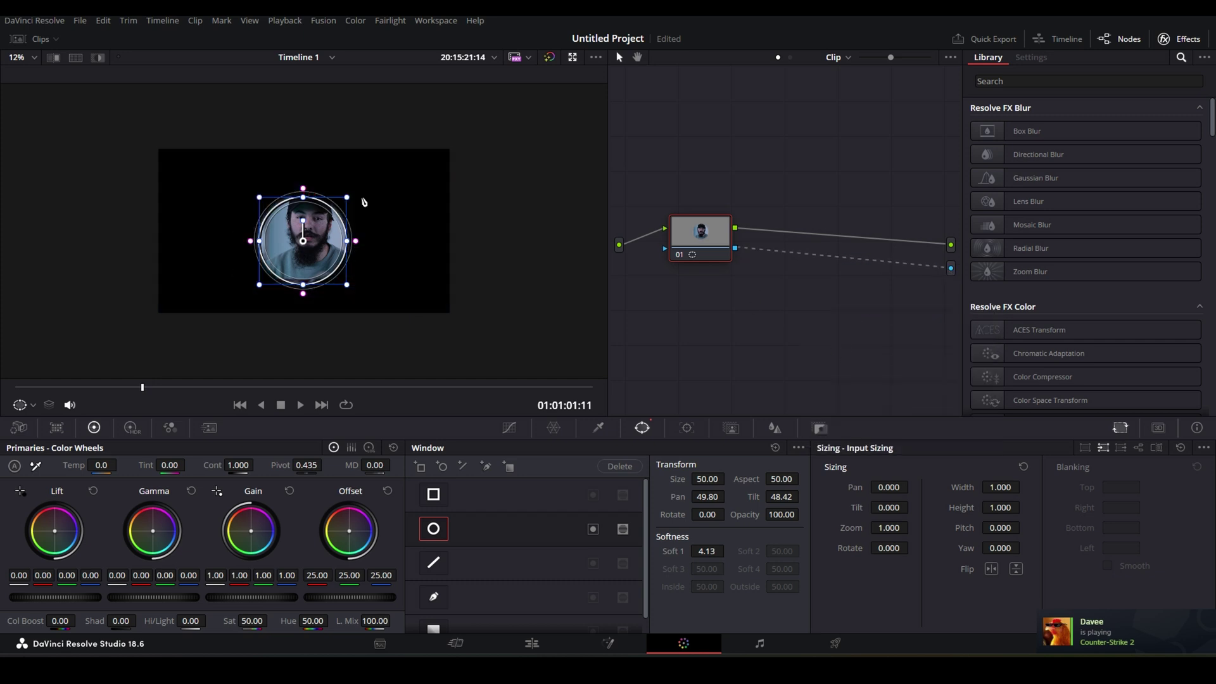
mouse_move(364, 201)
mouse_down()
mouse_move(409, 177)
mouse_move(383, 201)
mouse_up()
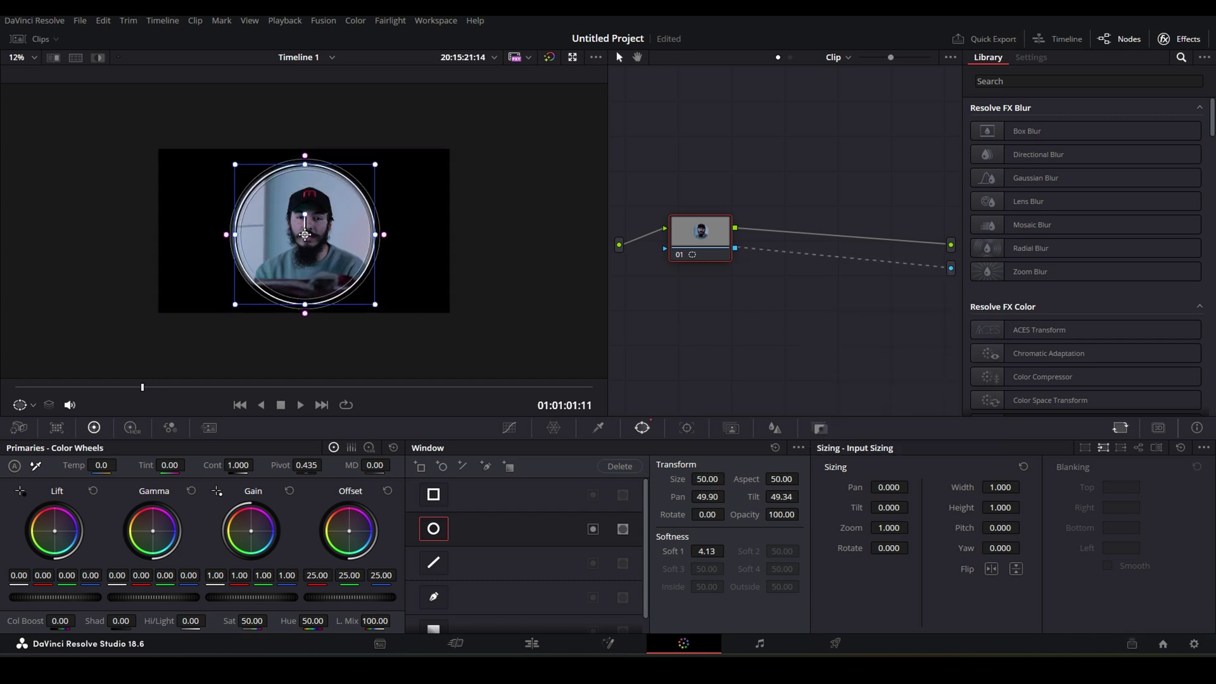
Preview the circular talking-head clip from its start on the Edit page.
click(532, 644)
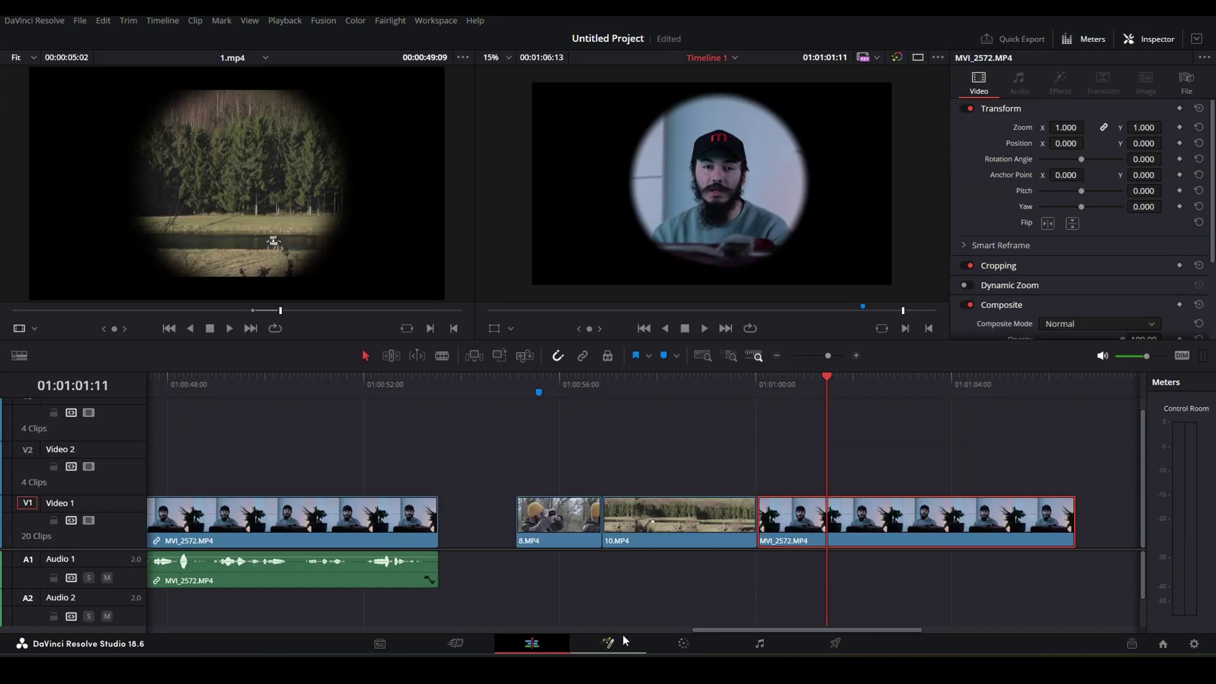
drag(807, 378, 758, 385)
key(space)
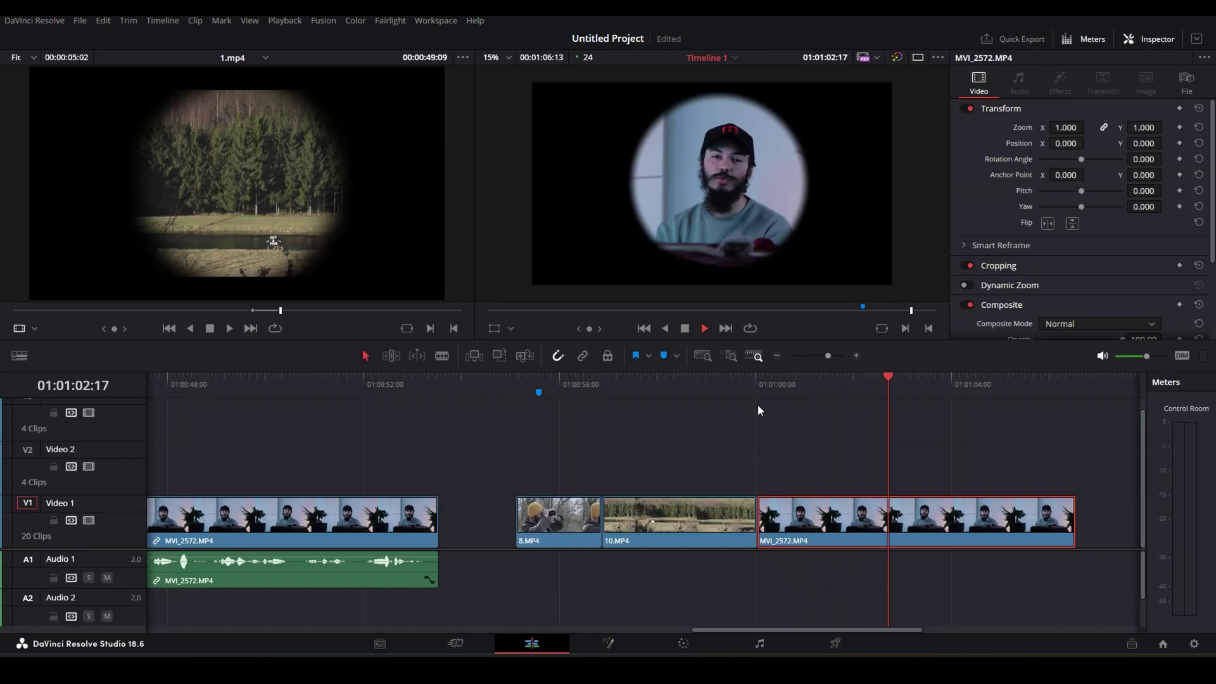
click(756, 382)
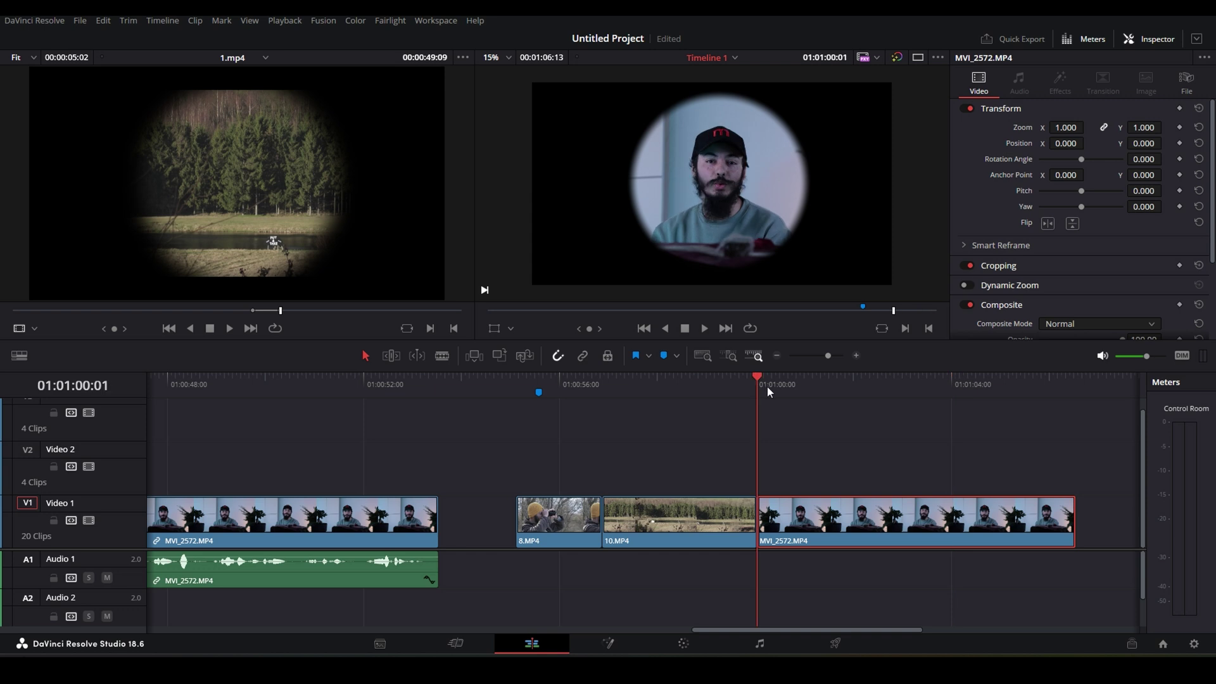
click(760, 385)
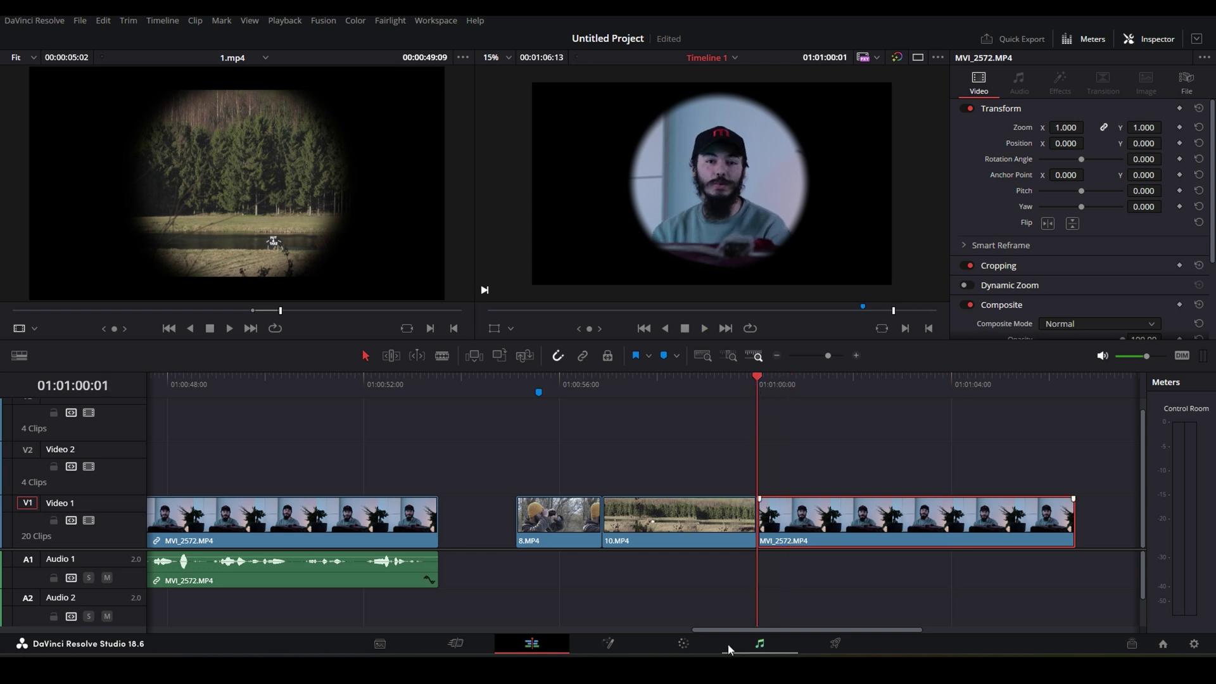
Apply Camera Shake to node 01 with Motion Scale 0.330 and Speed Scale 0.257.
click(684, 644)
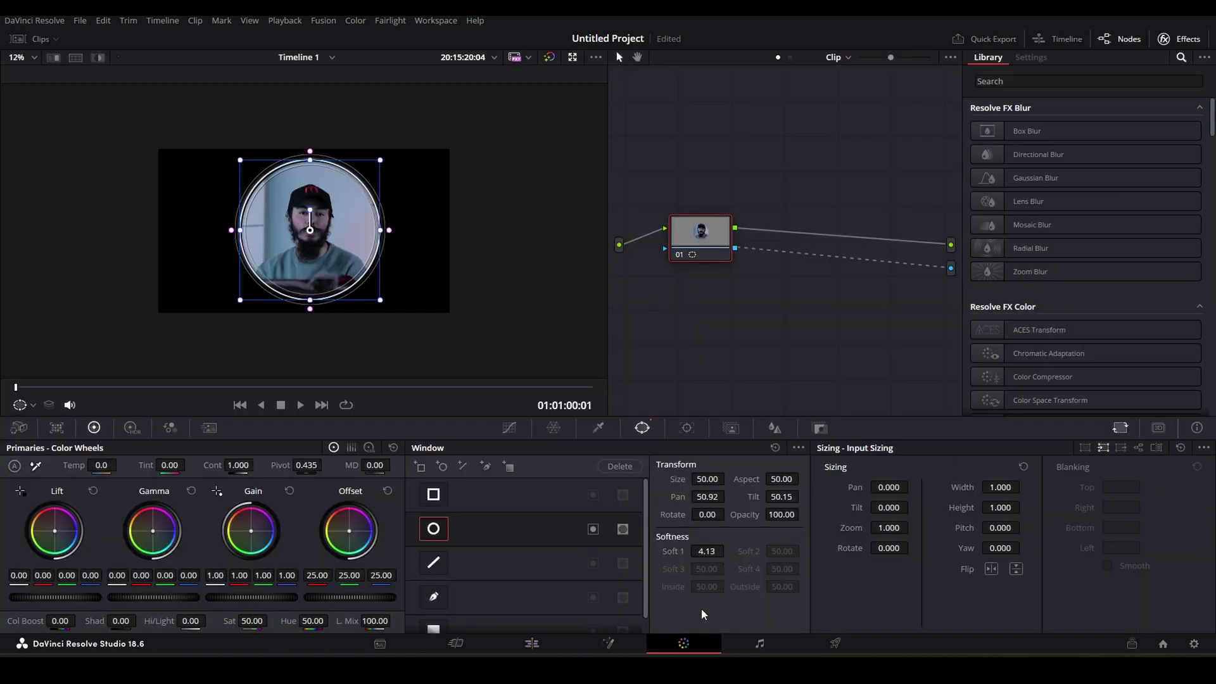
click(1014, 81)
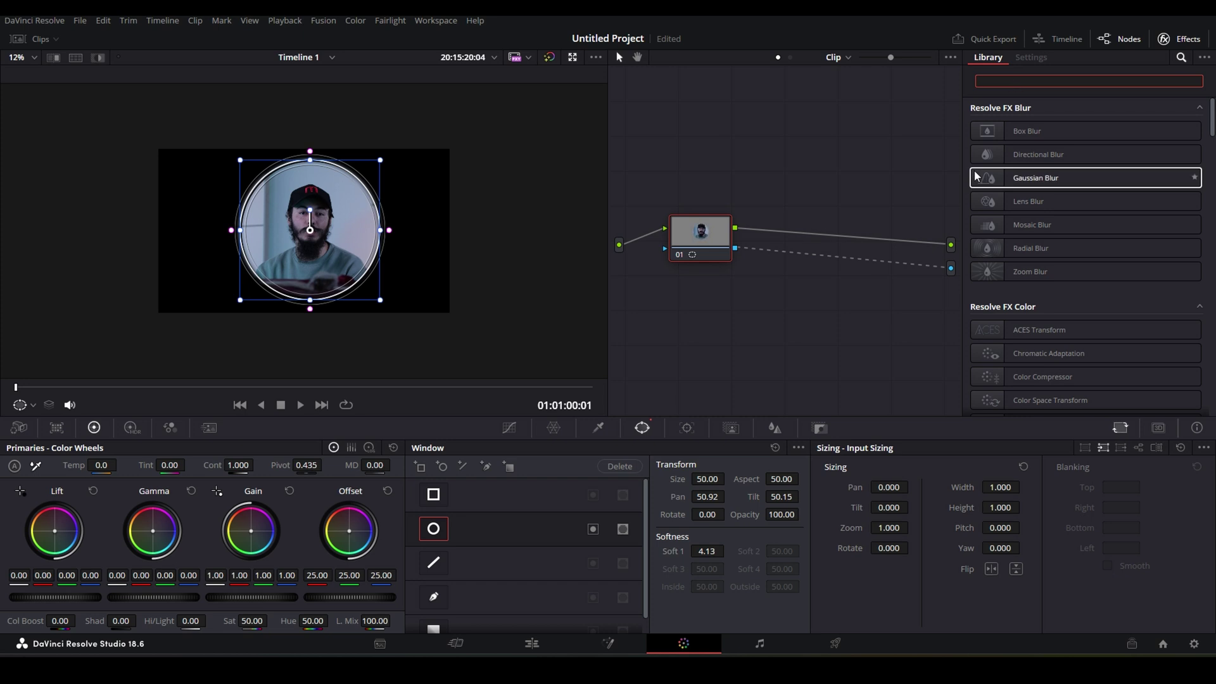
text(camera)
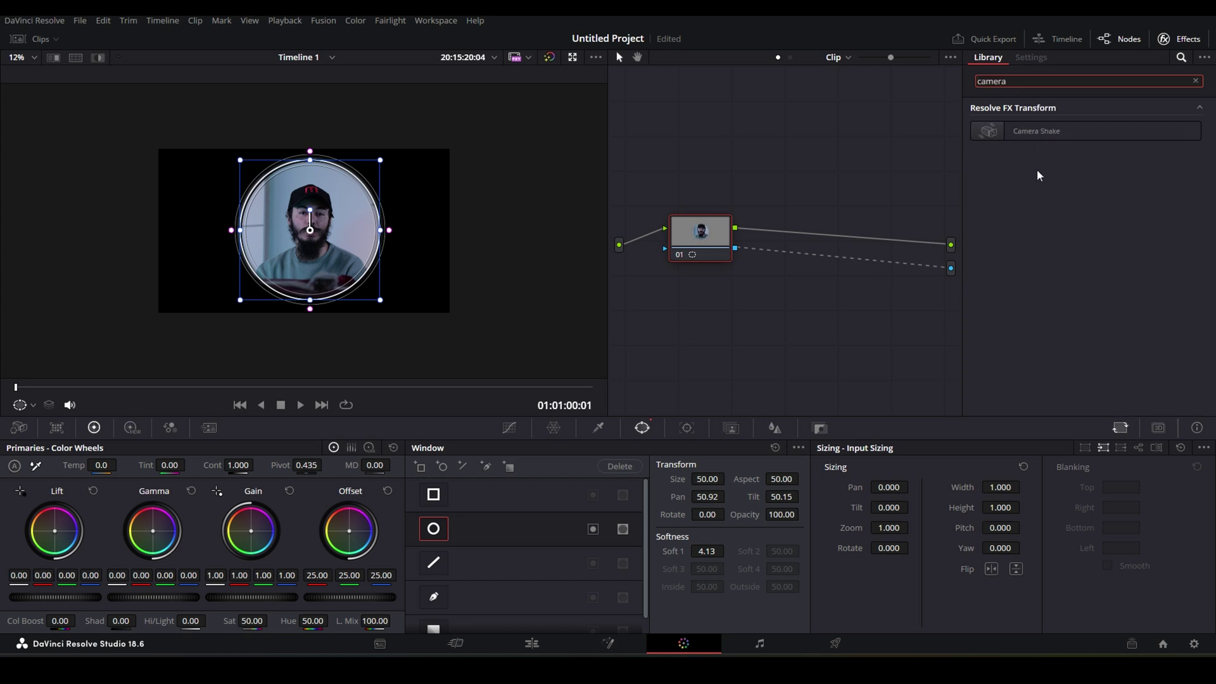
drag(1039, 132, 681, 214)
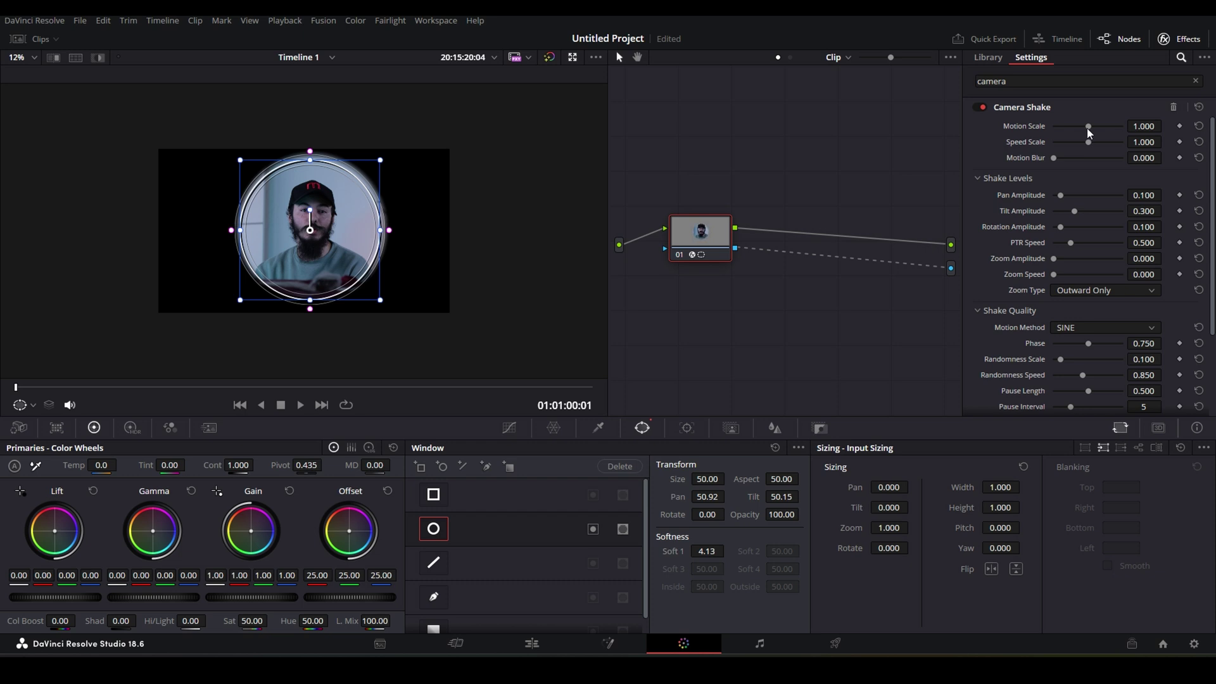
drag(1087, 128, 1061, 142)
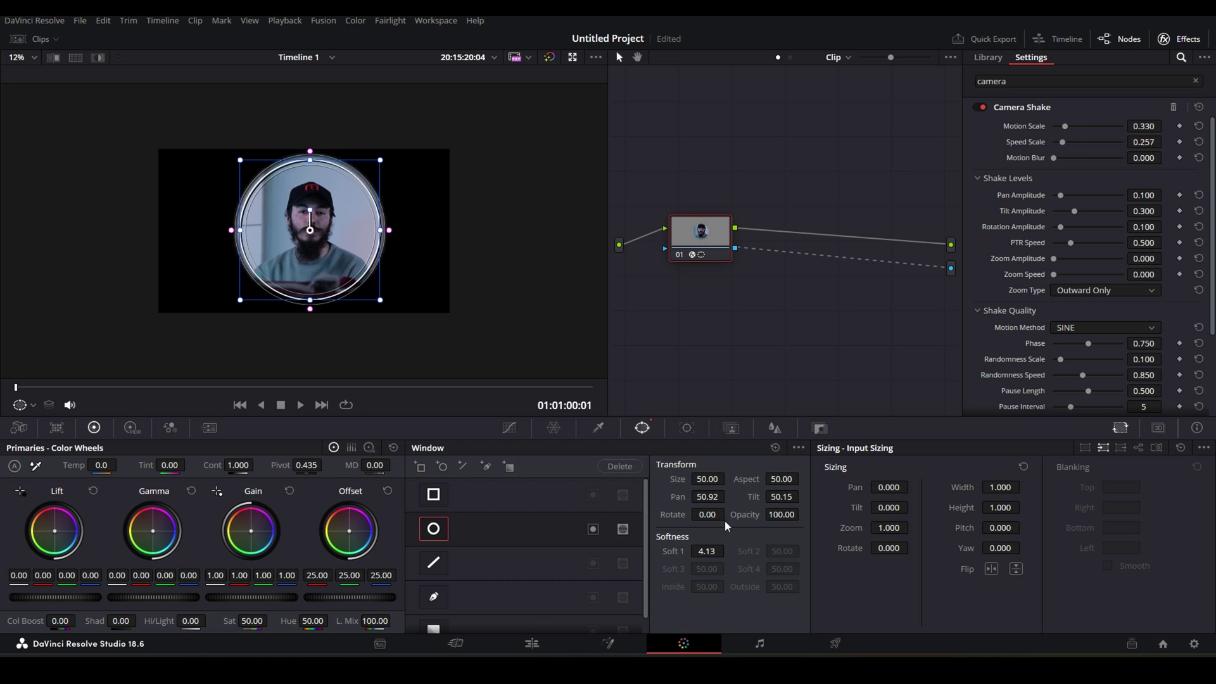
Delete the MVI_2572.MP4 clip, then replay the timeline from about 01:00:56.
click(532, 643)
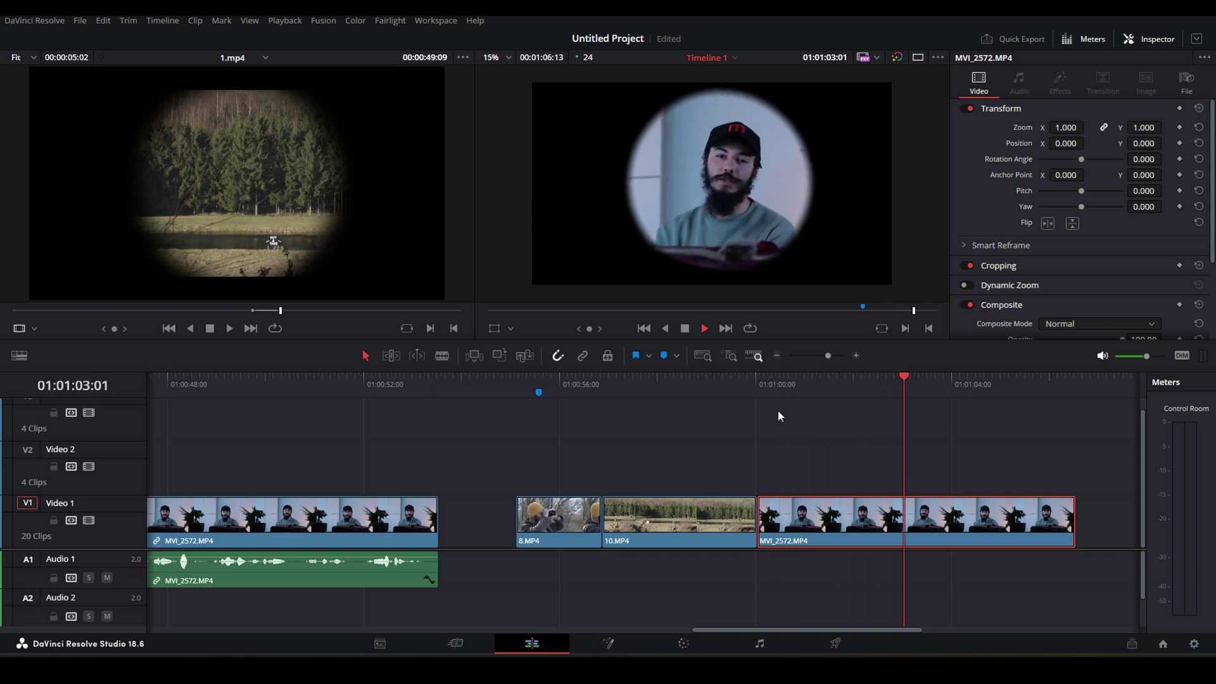
key(space)
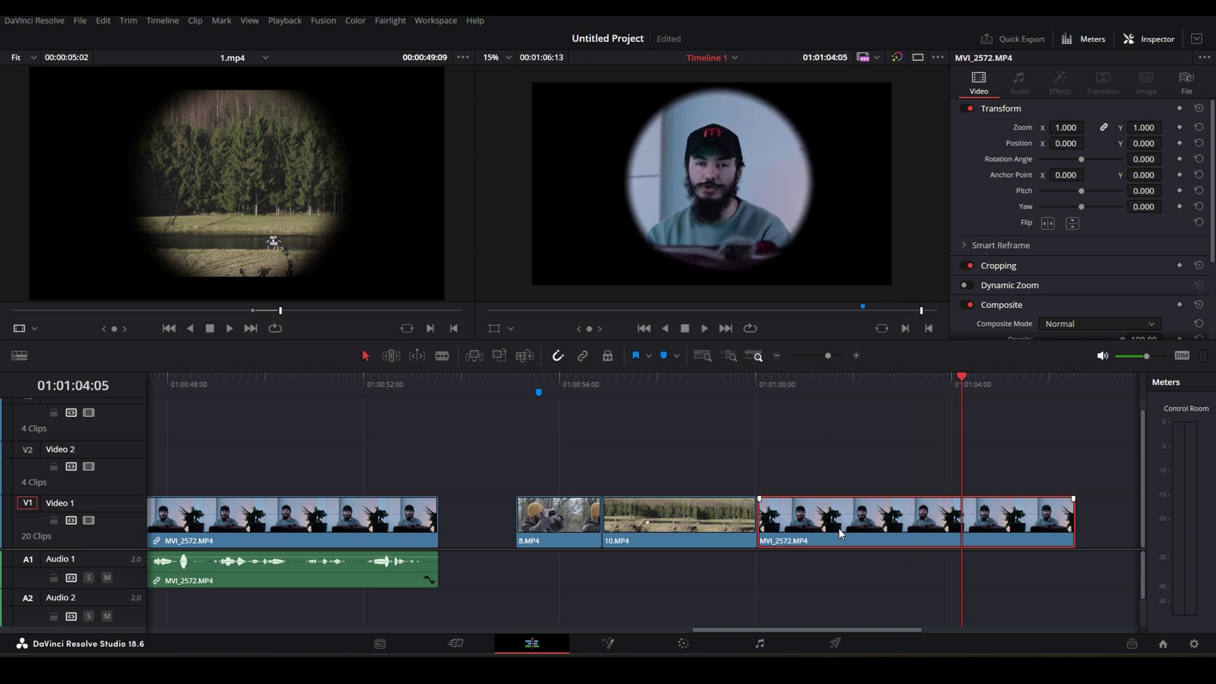
key(Delete)
click(593, 384)
key(space)
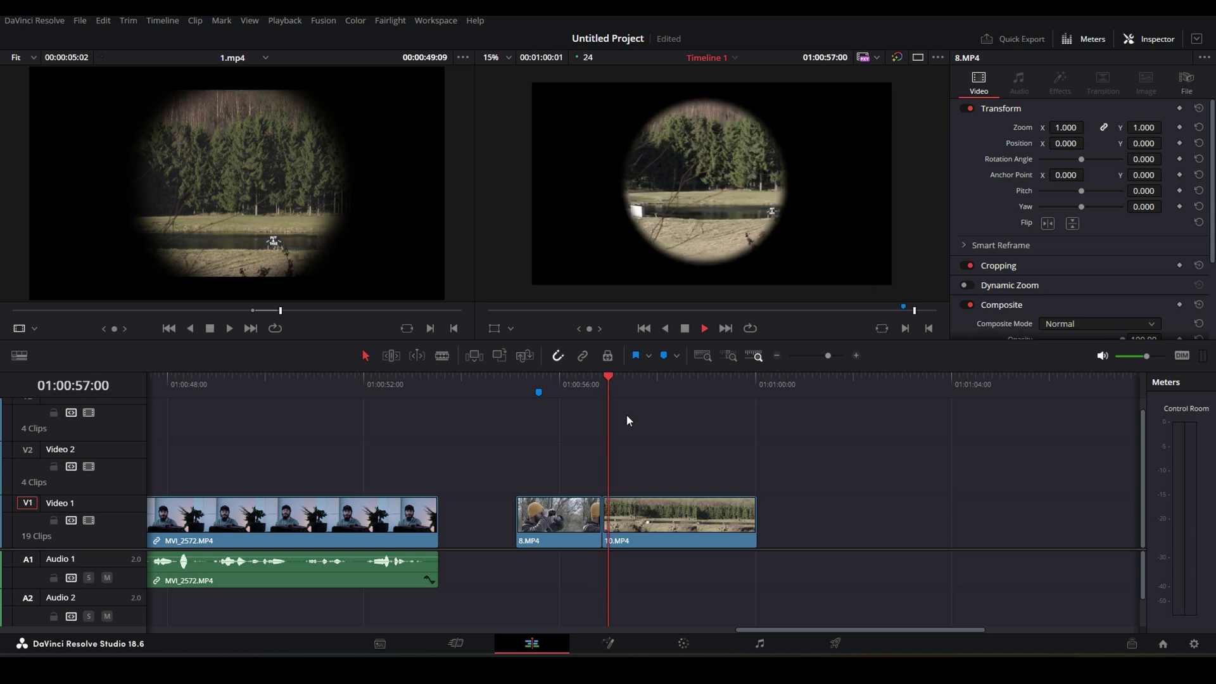
click(598, 387)
Play the 8.MP4 binocular shot in the full-screen Cinema Viewer.
key(ctrl+f)
key(Escape)
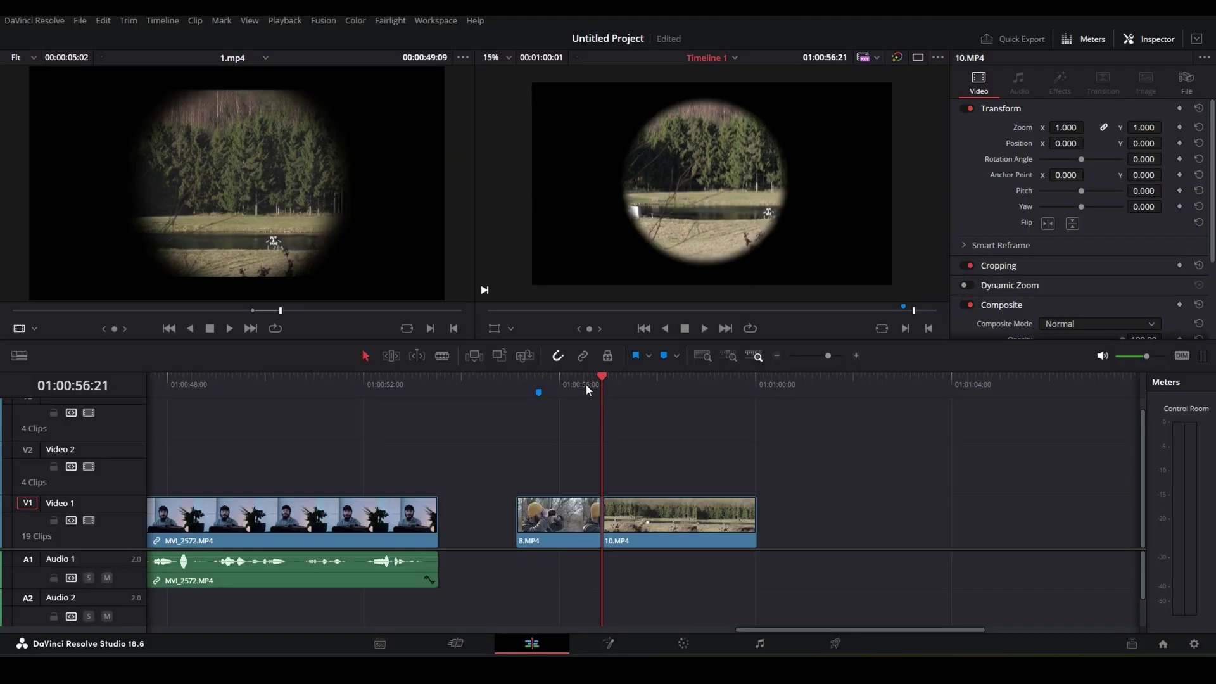
click(589, 386)
key(ctrl+f)
key(space)
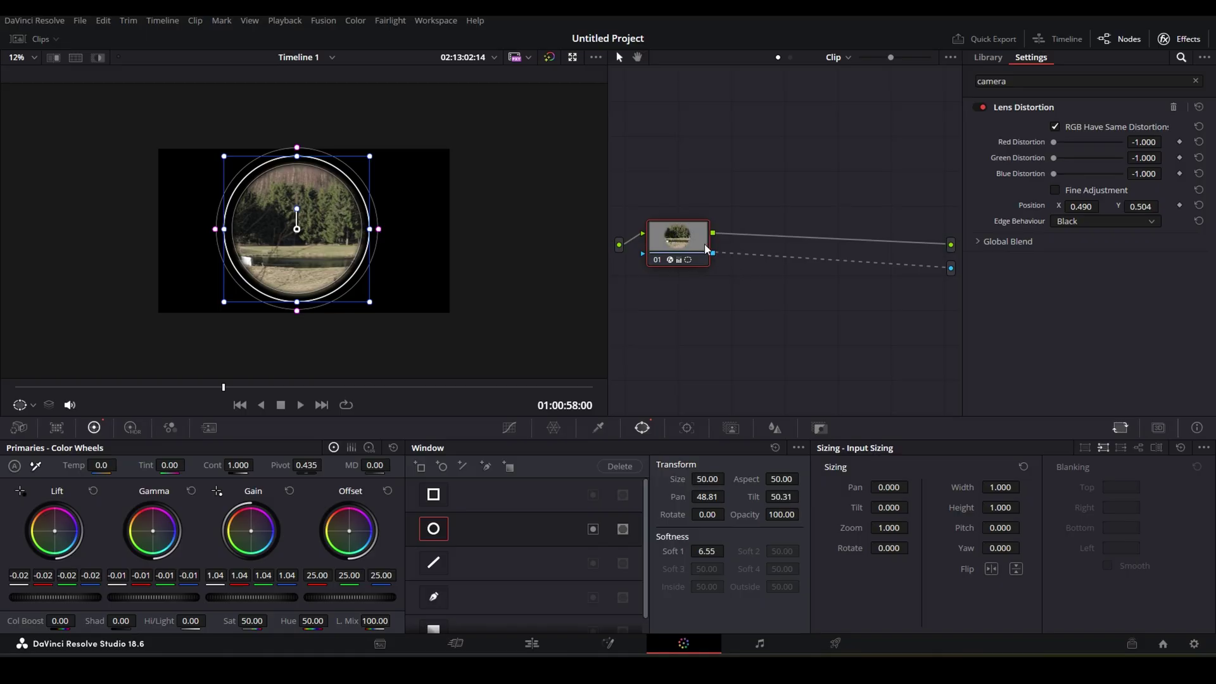
Switch node 01 off to compare, with the playhead back at about 01:00:56.
key(ctrl+d)
key(ctrl+d)
key(ctrl+d)
click(551, 644)
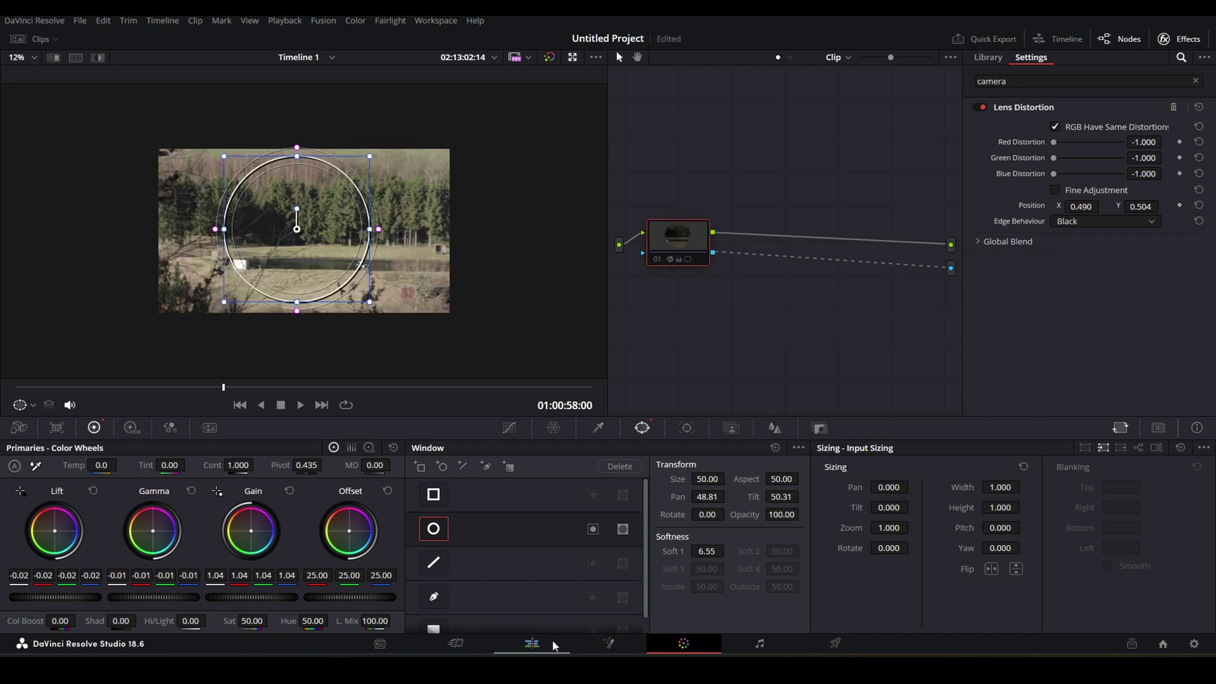
drag(605, 383, 575, 381)
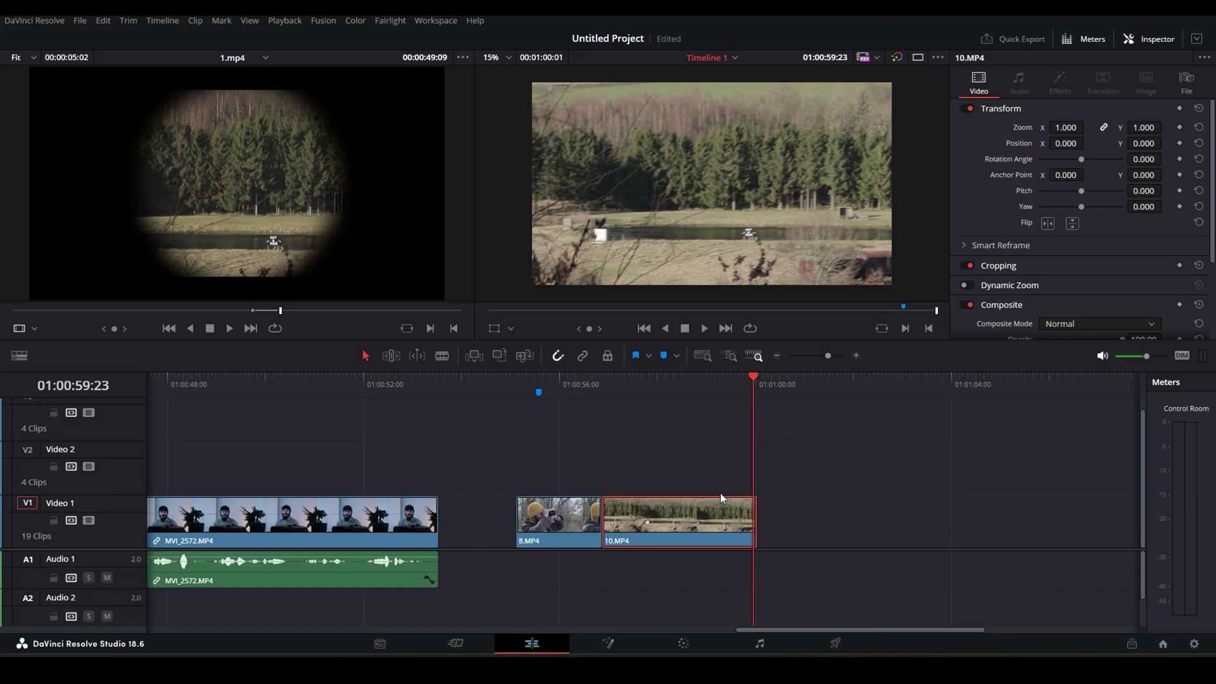
click(685, 645)
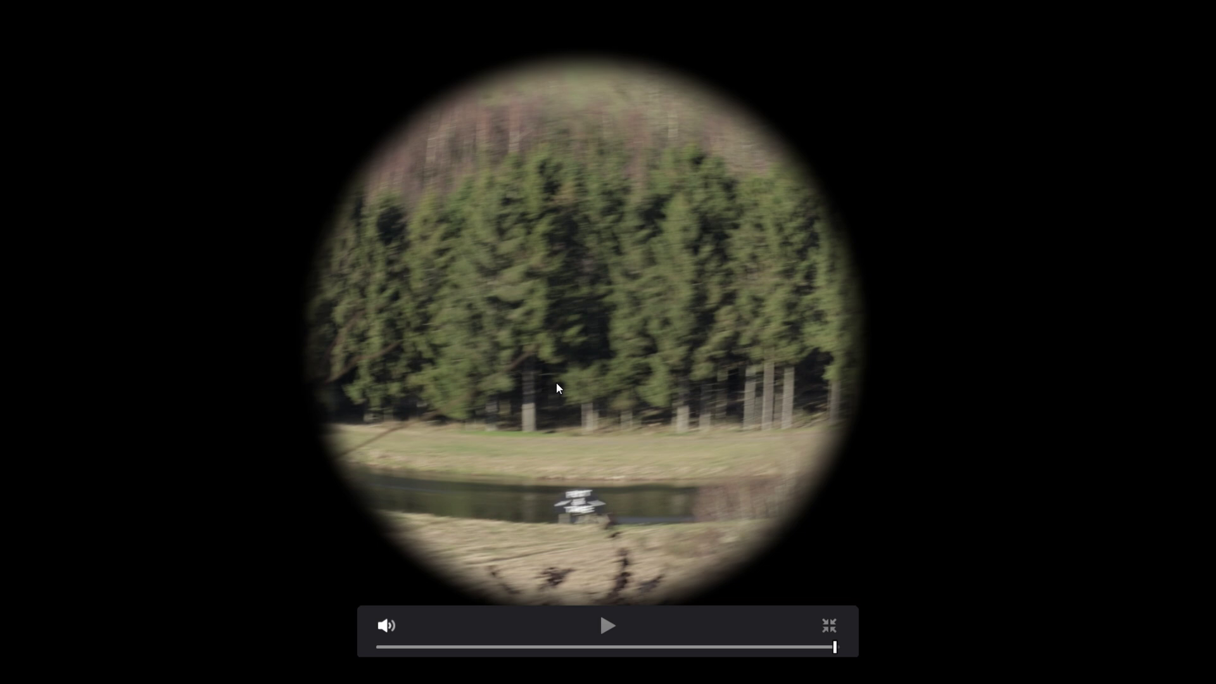
key(Escape)
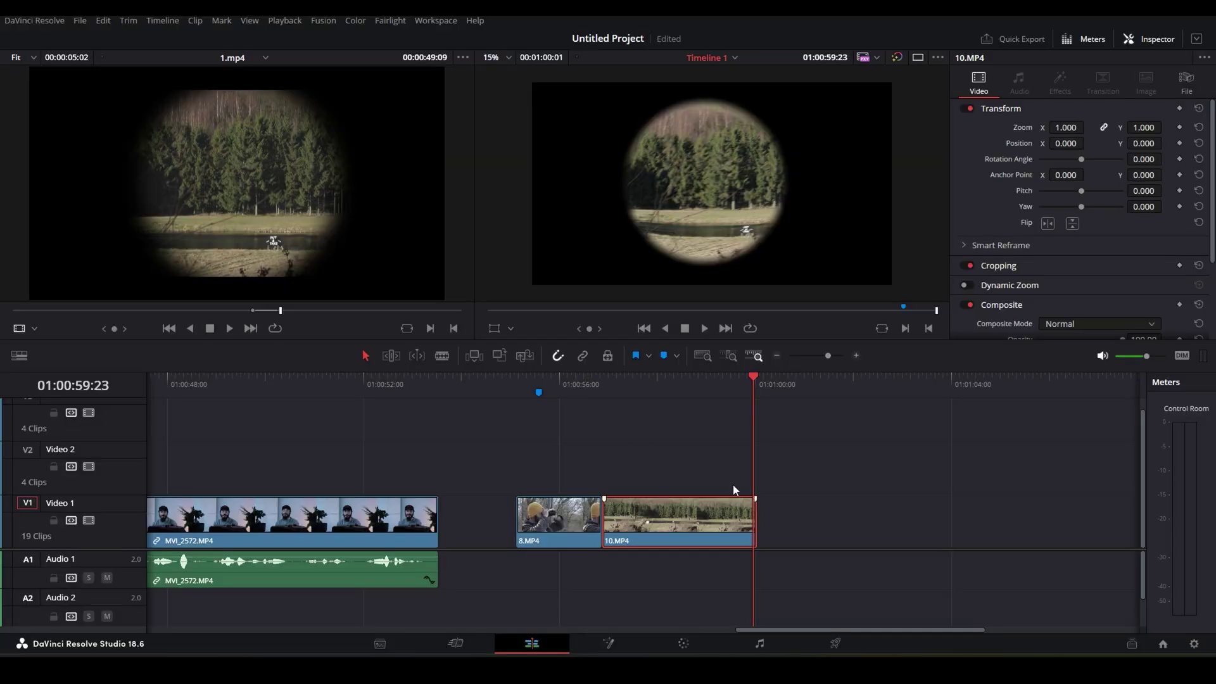
click(505, 384)
key(space)
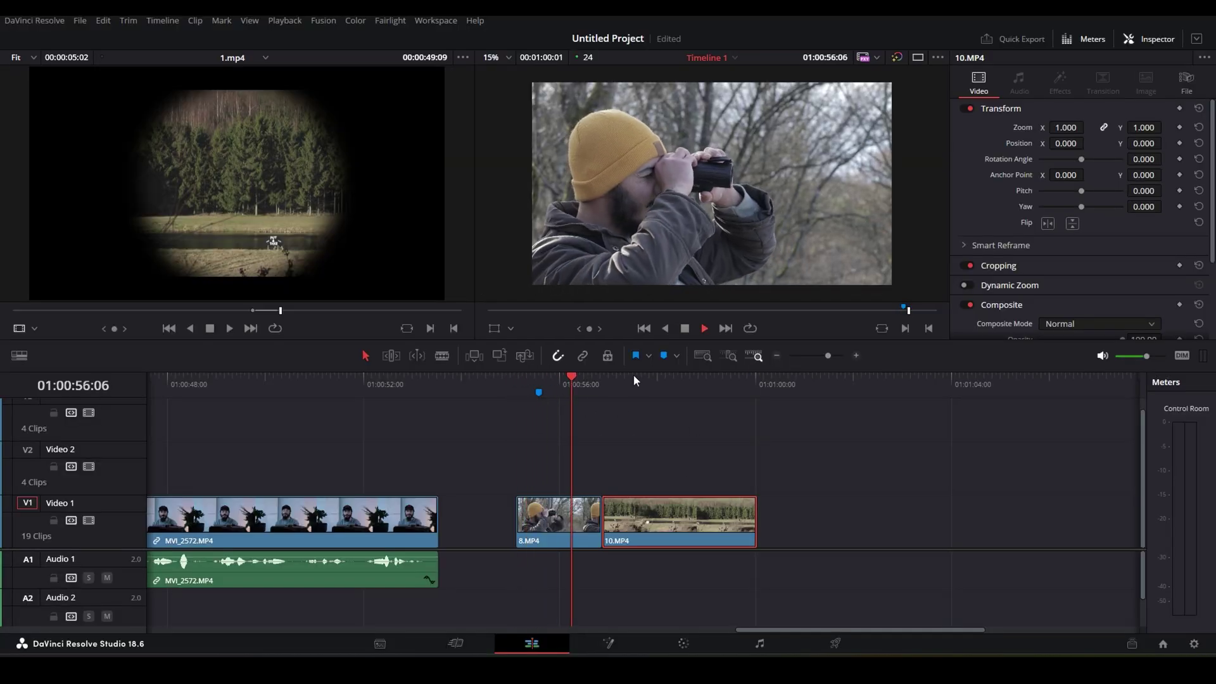
key(space)
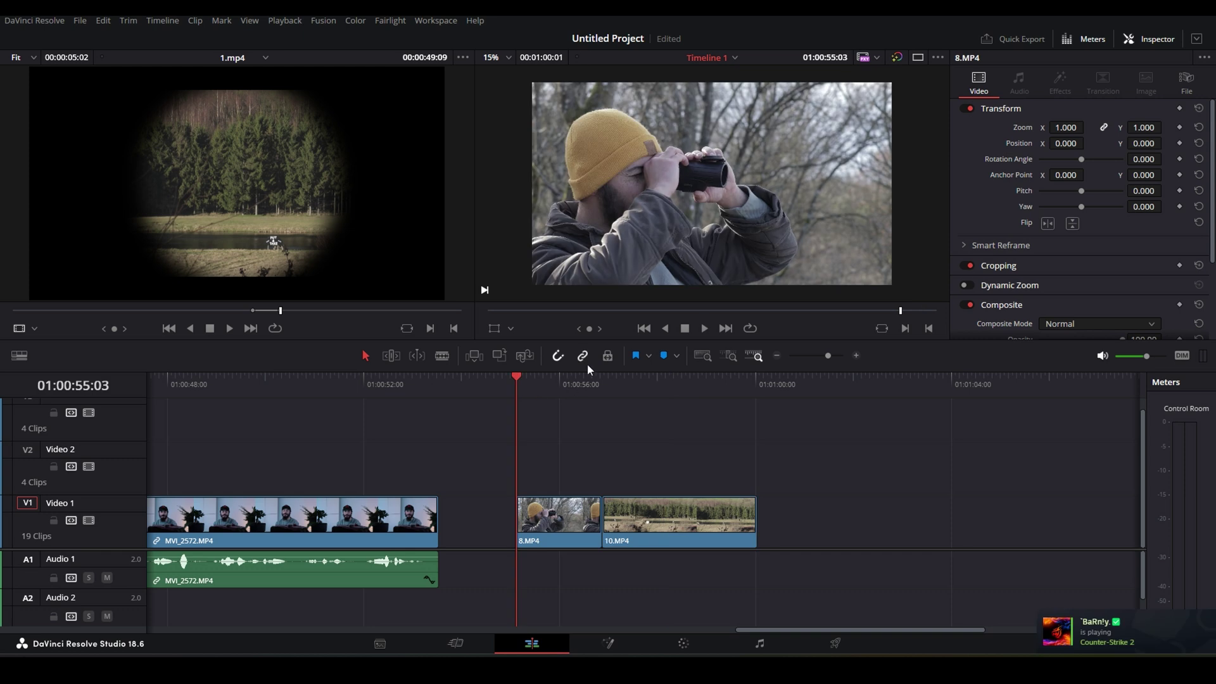
click(583, 381)
key(space)
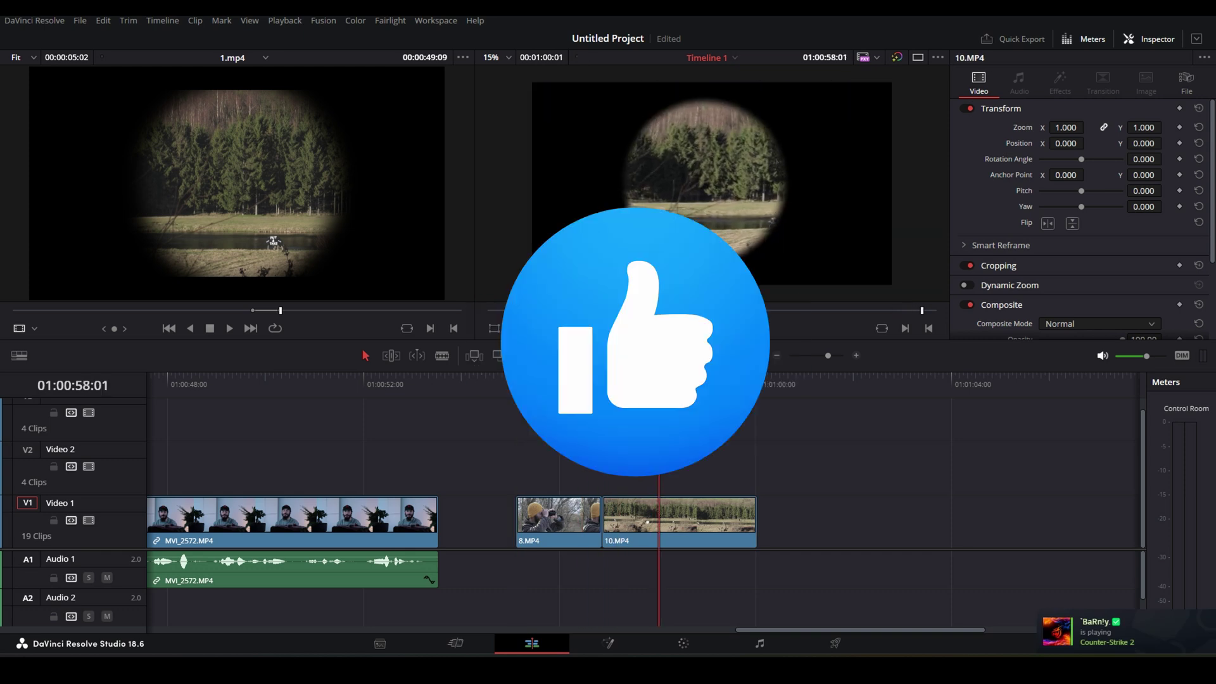